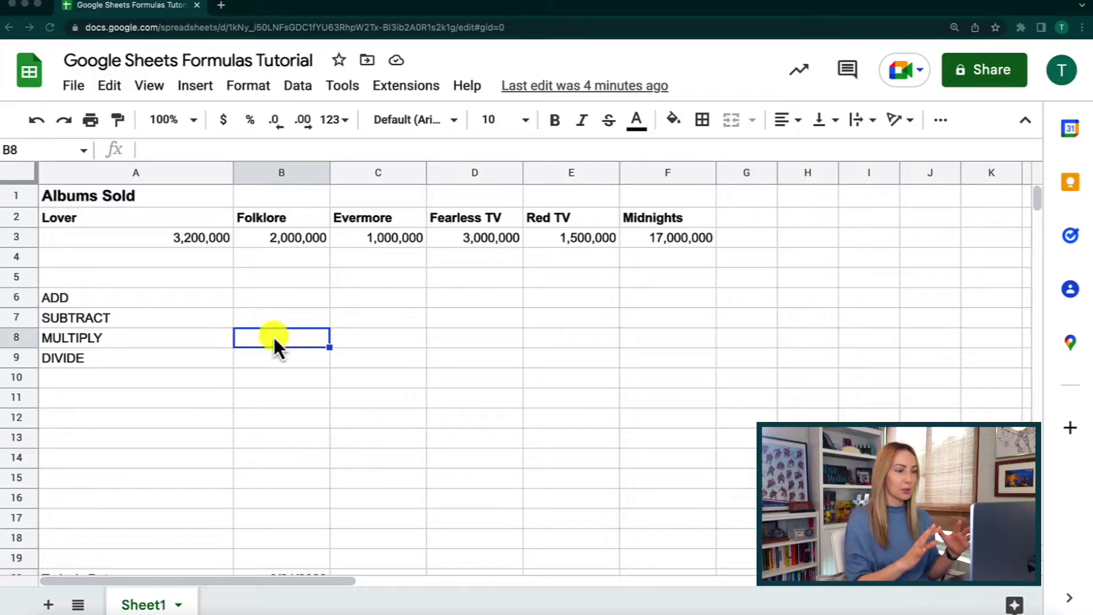
# Enter =A3+B3+C3 in B6 to total Lover, Folklore and Evermore sales as 6,200,000.
pyautogui.click(267, 299)
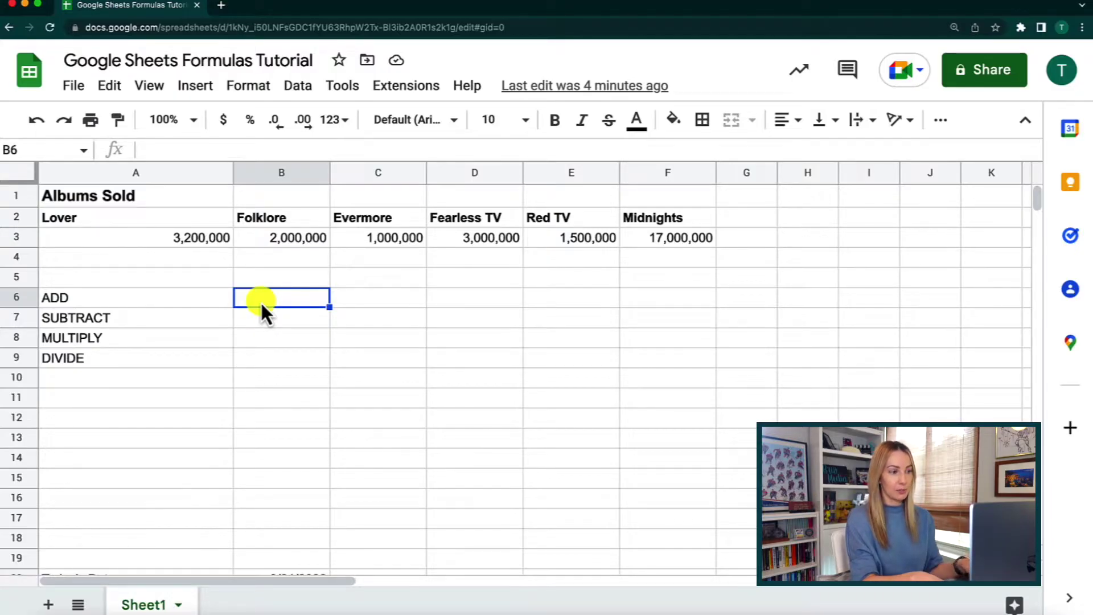
pyautogui.write('=')
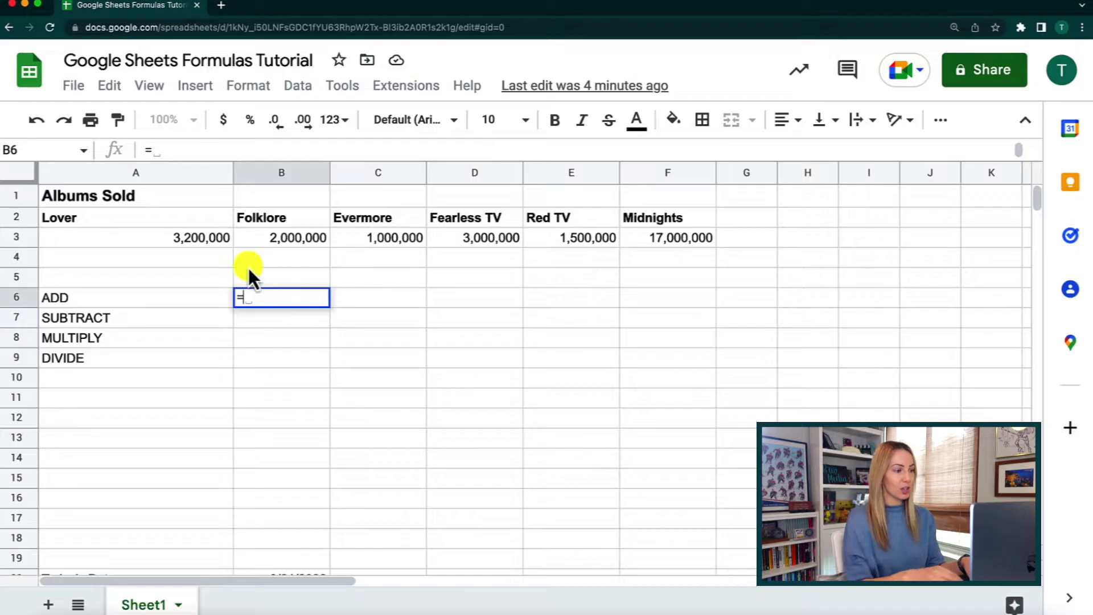
pyautogui.click(207, 241)
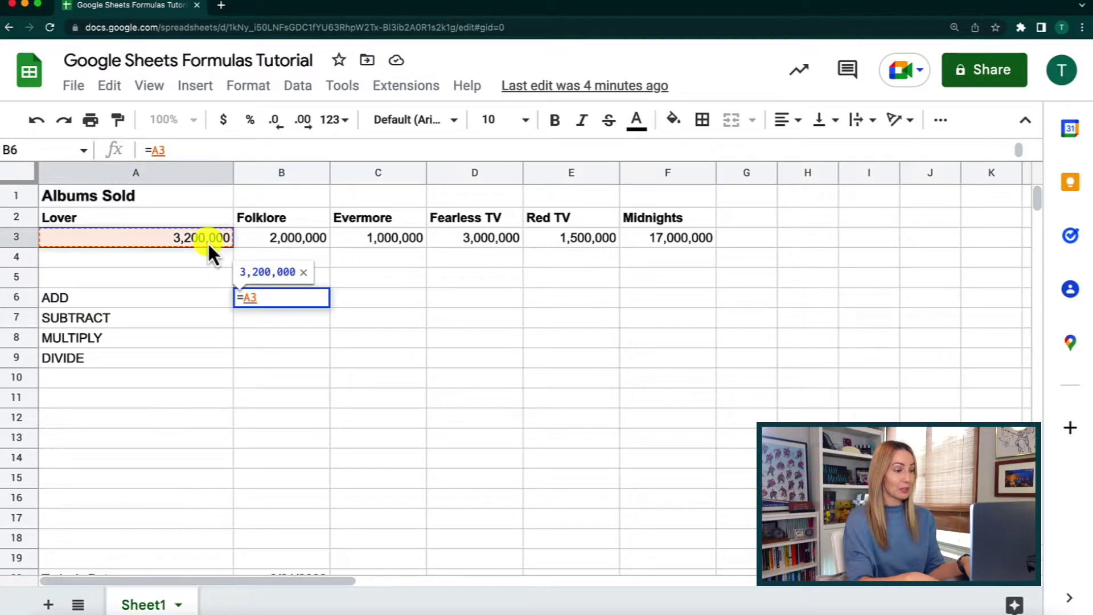
pyautogui.write('+')
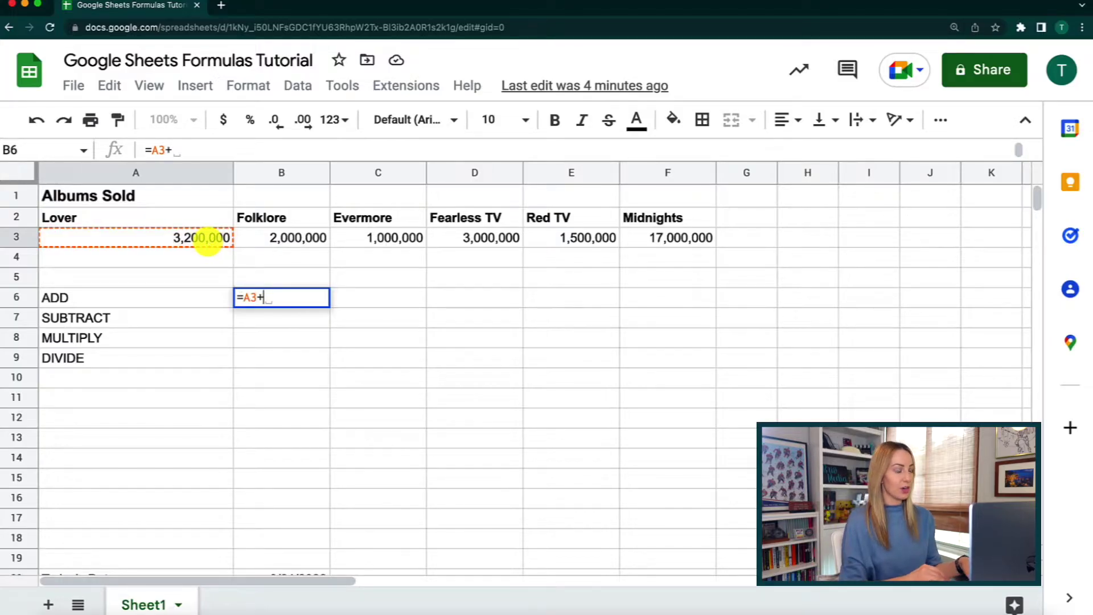
pyautogui.click(298, 241)
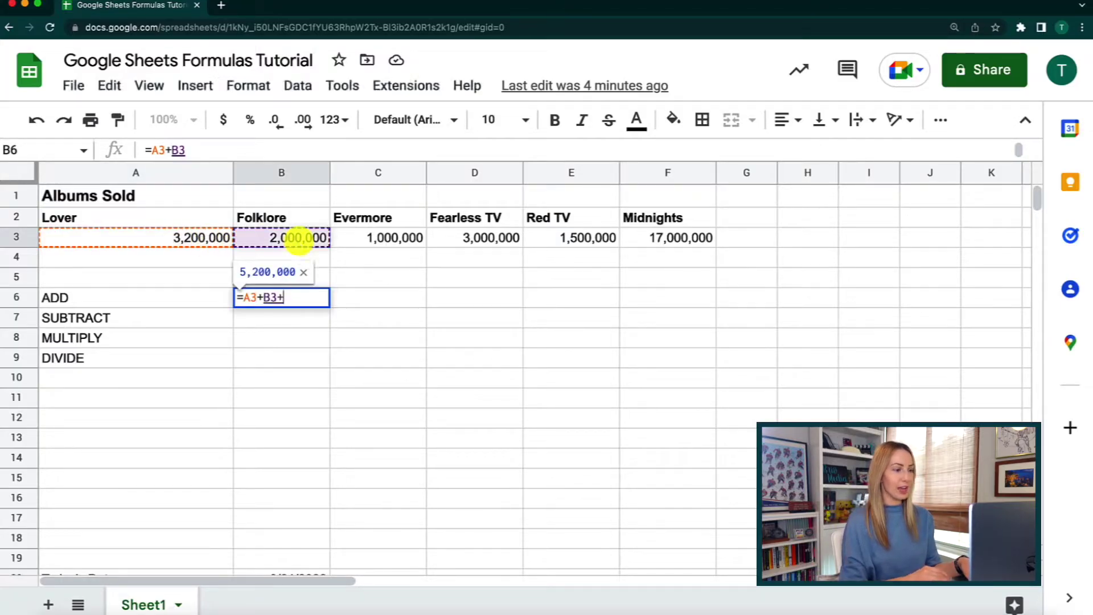
pyautogui.write('+')
pyautogui.click(356, 238)
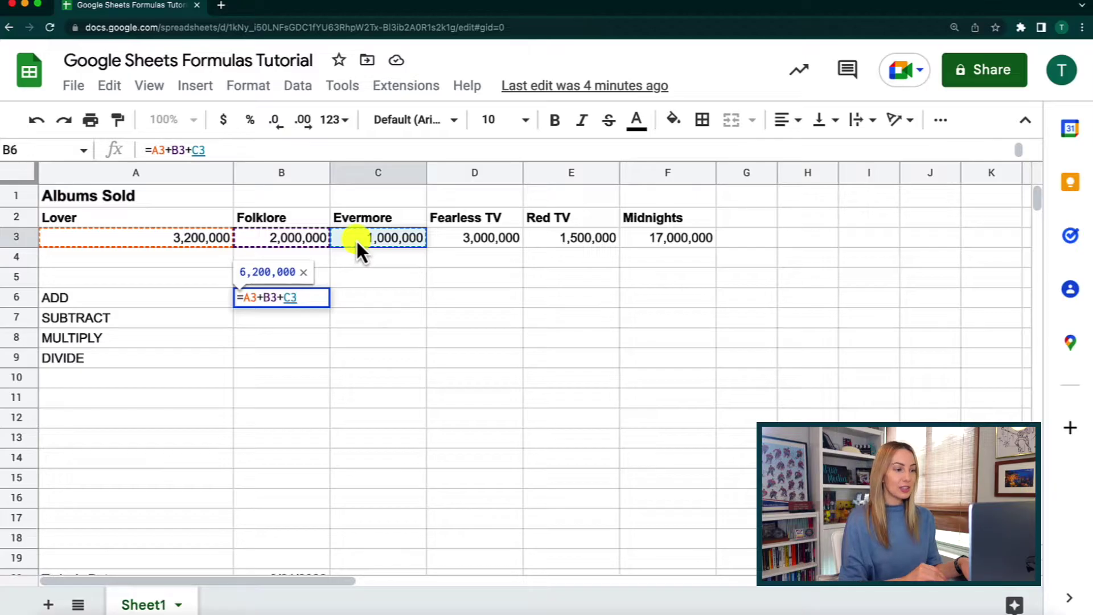
pyautogui.press('Return')
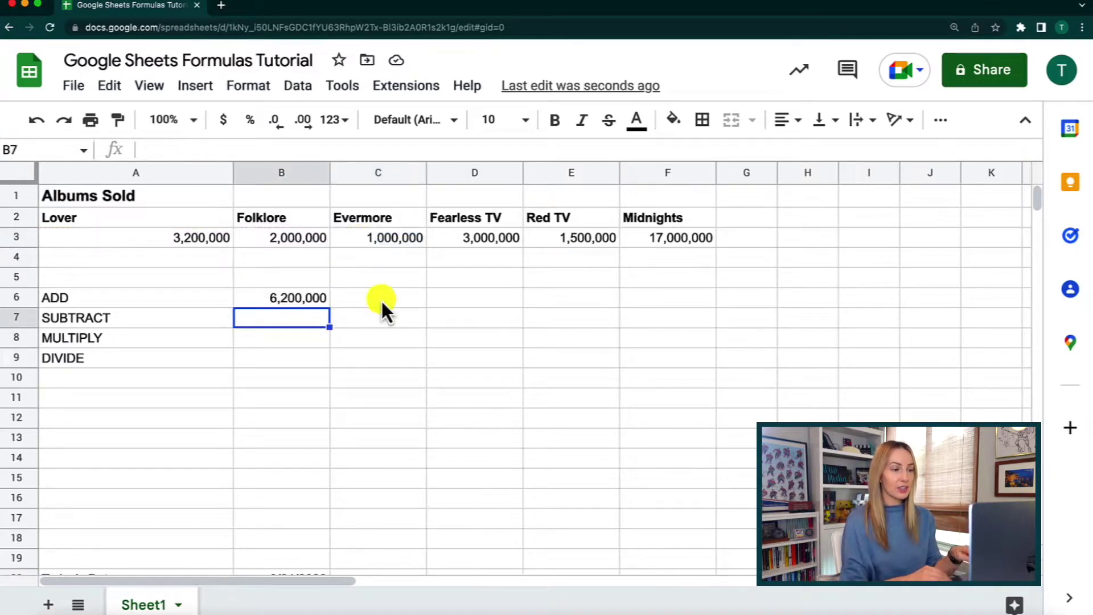
pyautogui.click(288, 302)
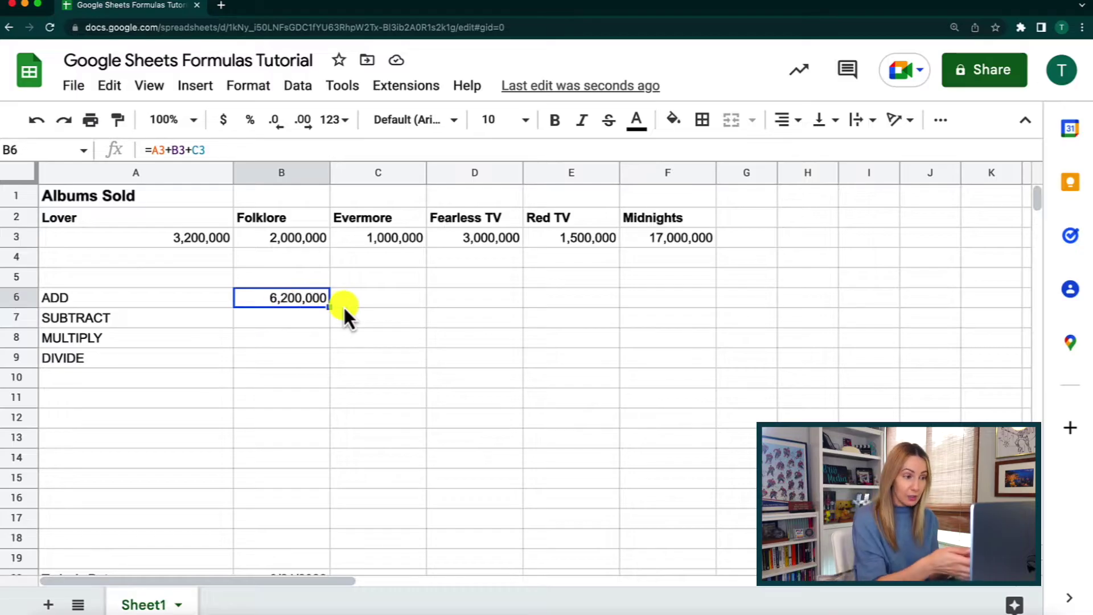
# Enter =F3-D3 in B7 to subtract Fearless TV from Midnights sales, giving 14,000,000.
pyautogui.click(296, 322)
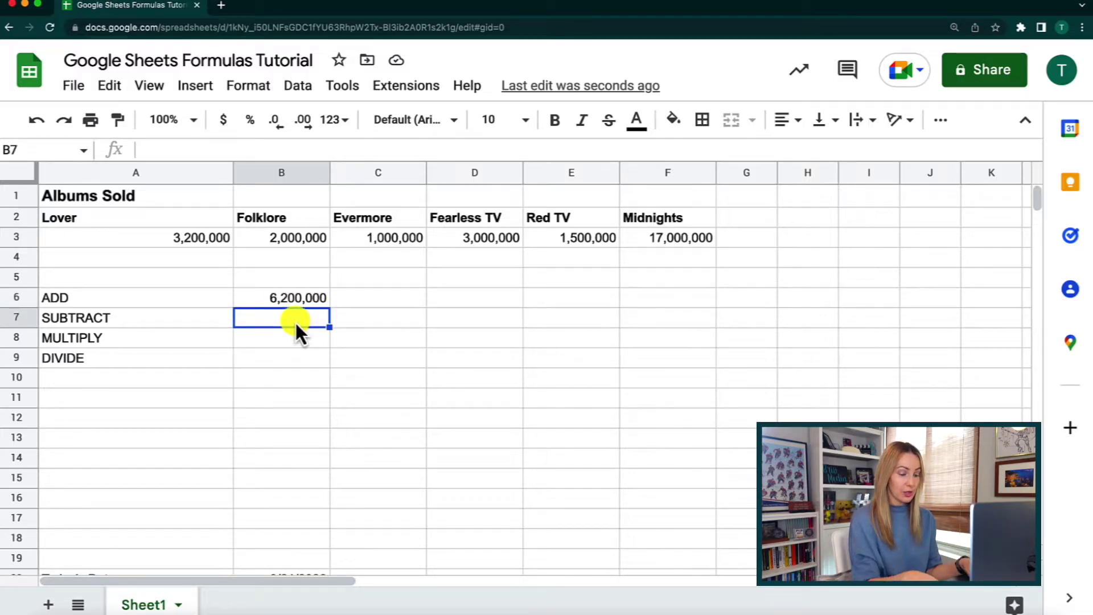
pyautogui.write('=')
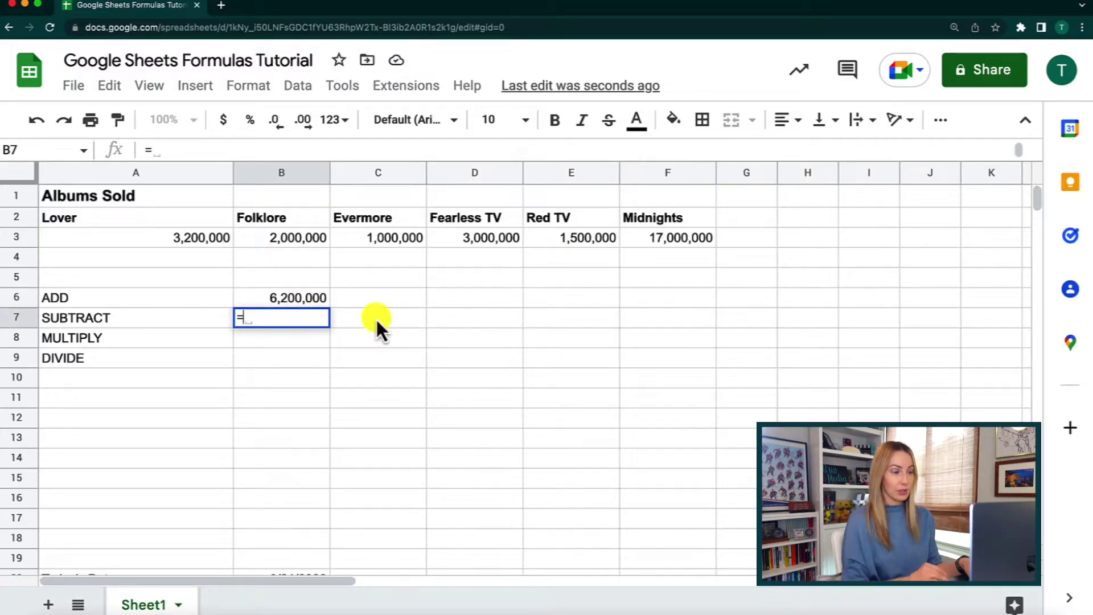
pyautogui.click(685, 240)
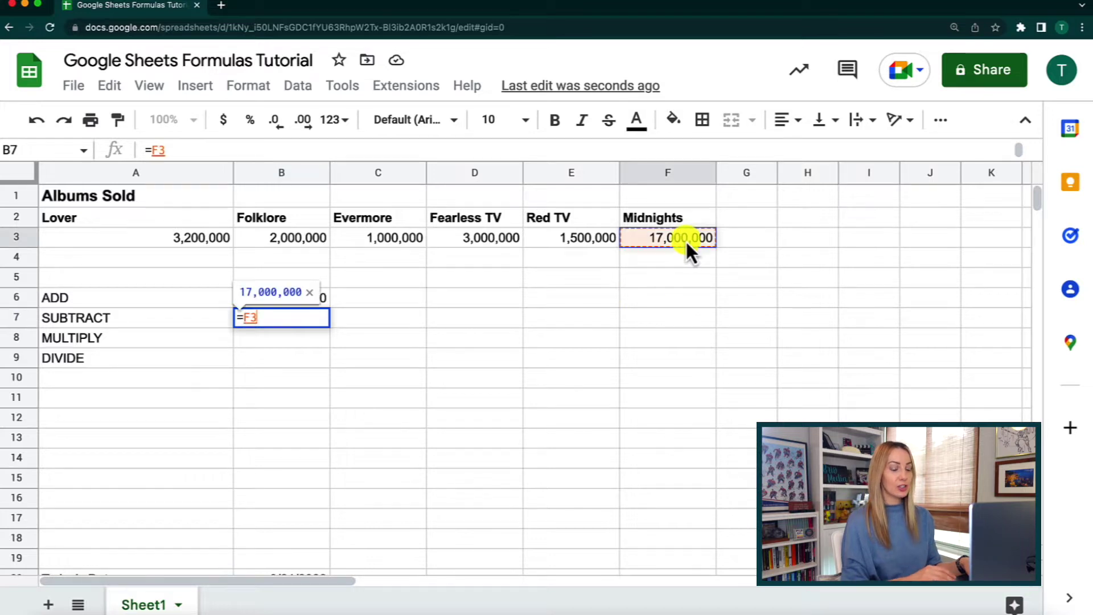
pyautogui.write('-')
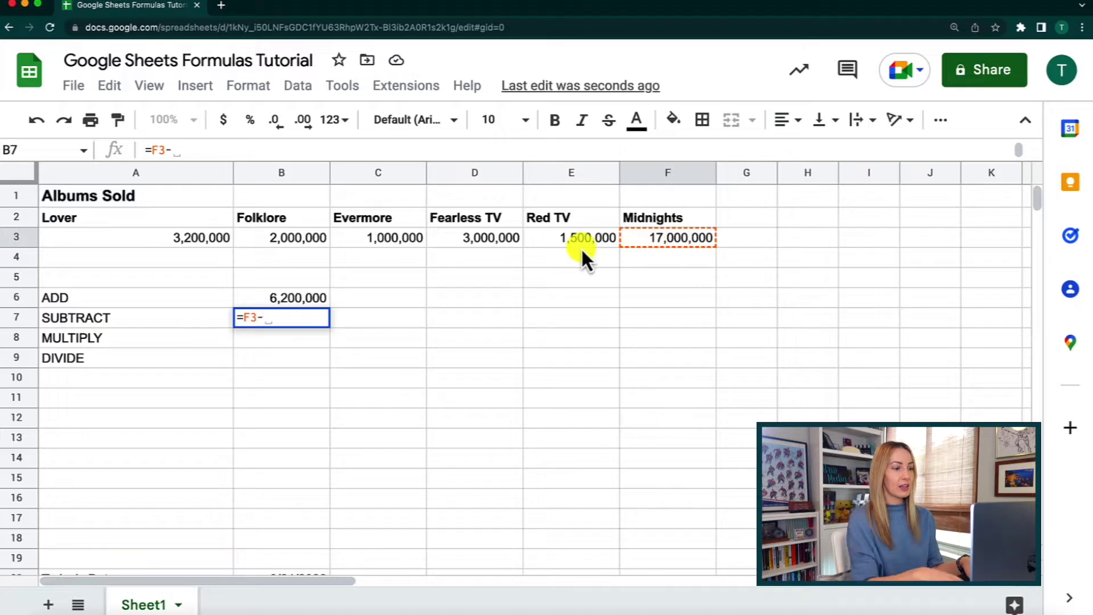
pyautogui.click(429, 244)
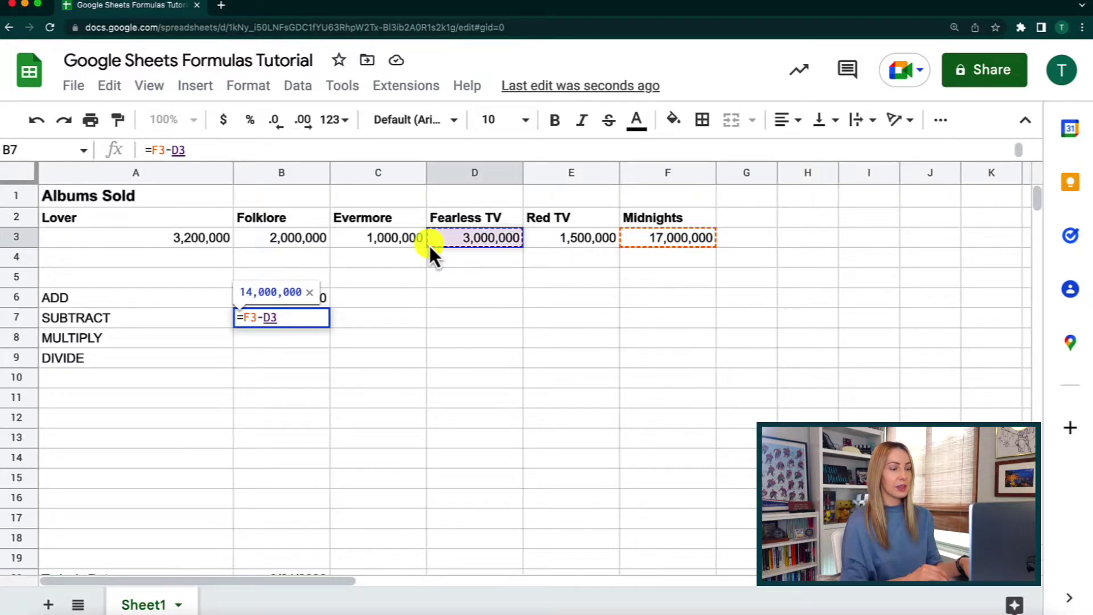
pyautogui.press('Return')
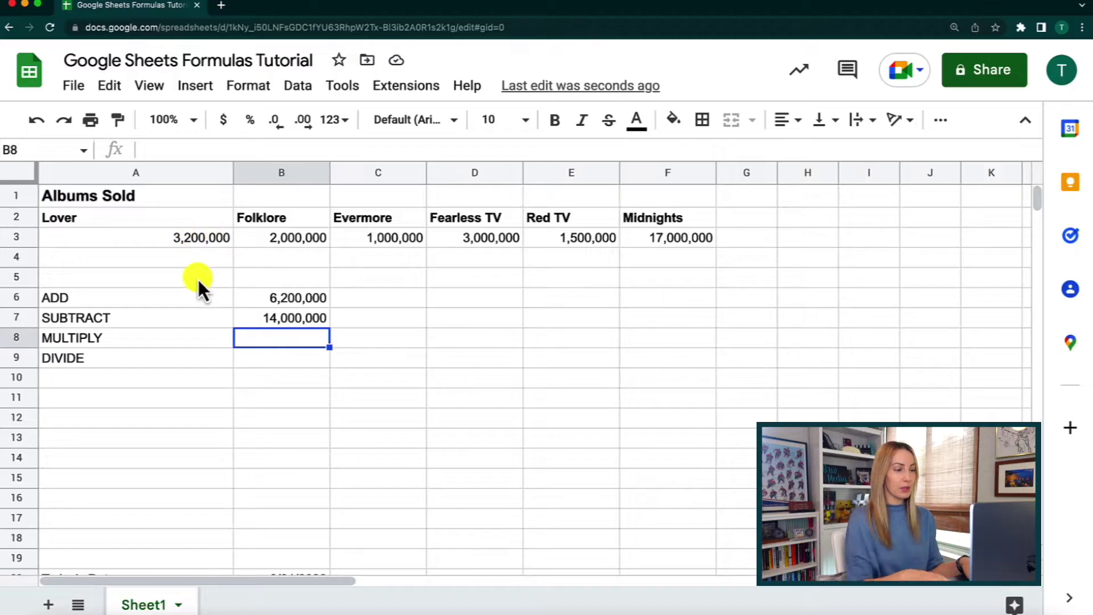
# Enter =A3*52 in B8 to multiply Lover sales by 52, giving 166400000.
pyautogui.write('=')
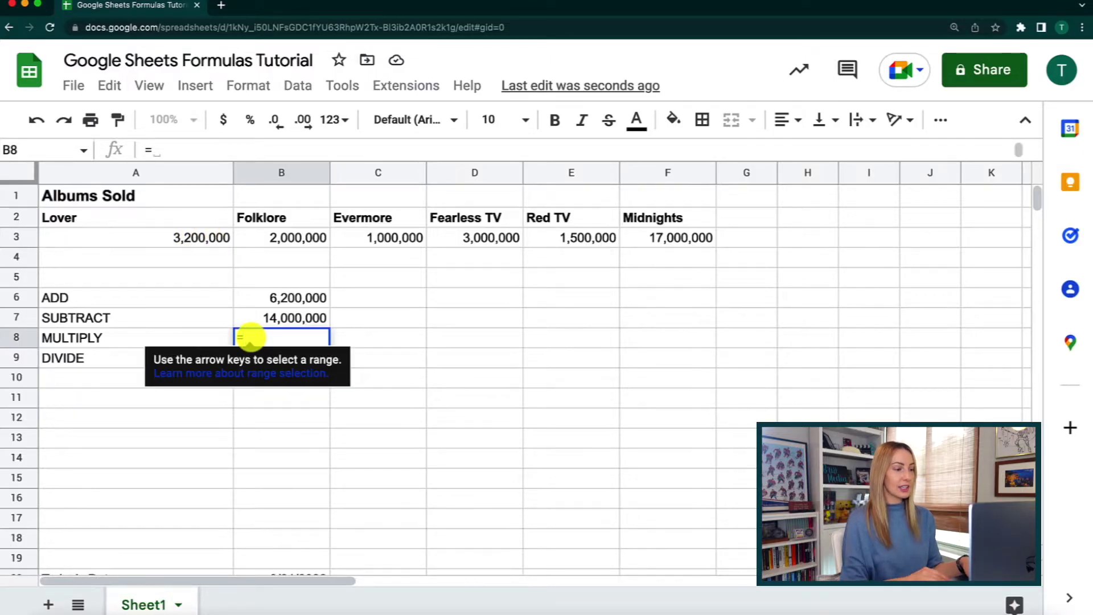
pyautogui.click(198, 243)
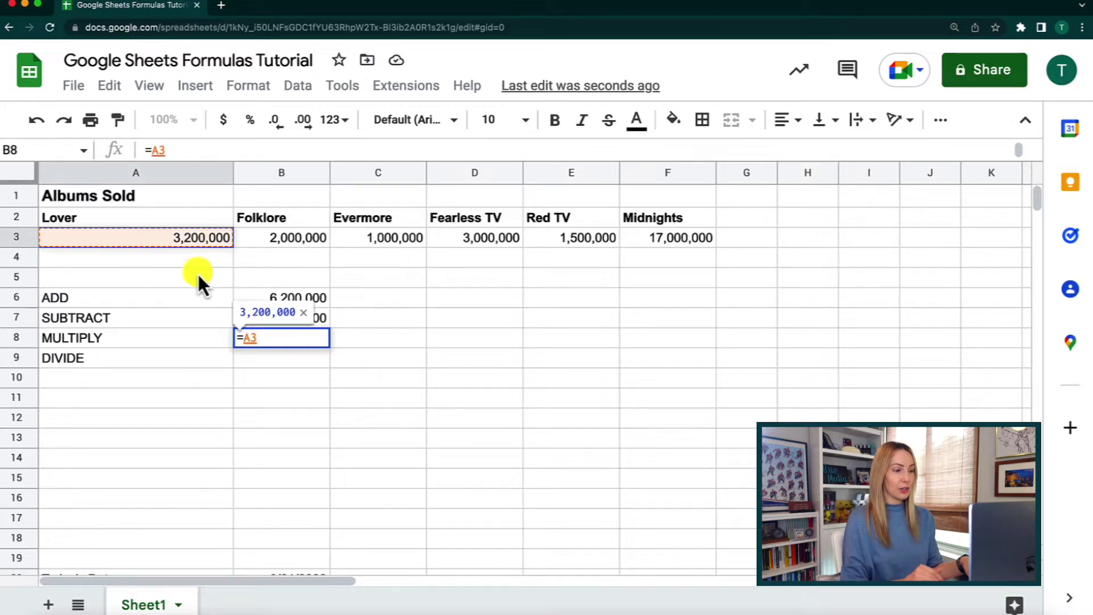
pyautogui.write('*')
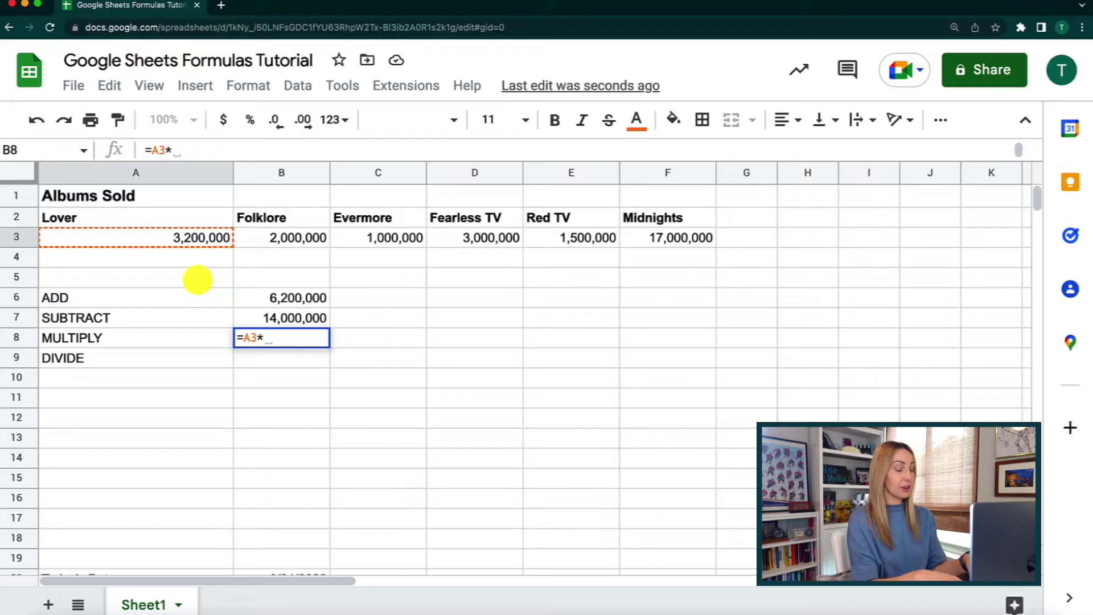
pyautogui.write('52')
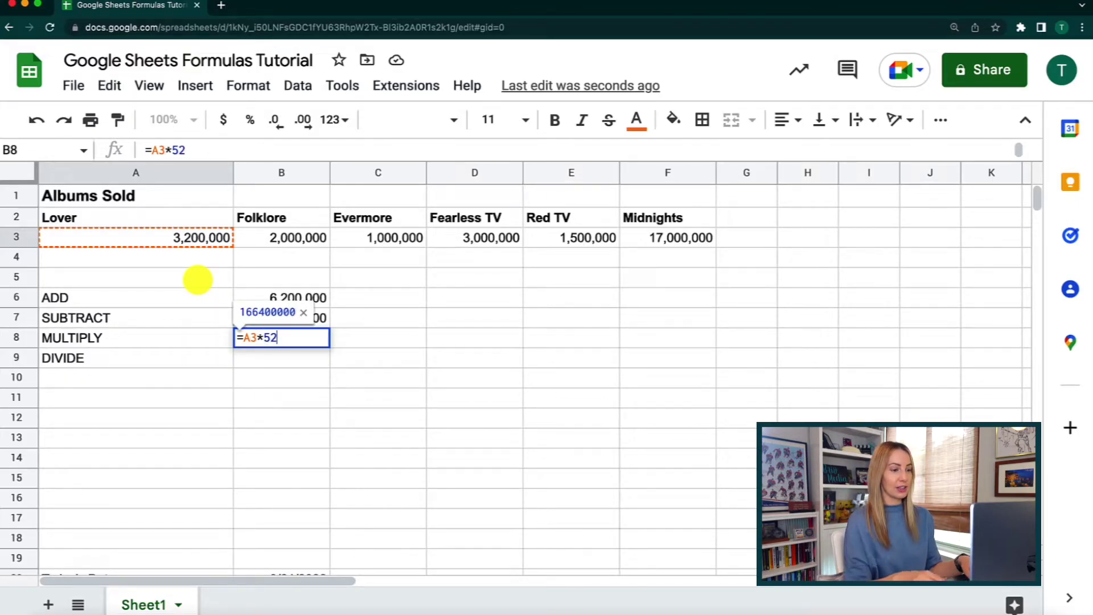
pyautogui.press('Return')
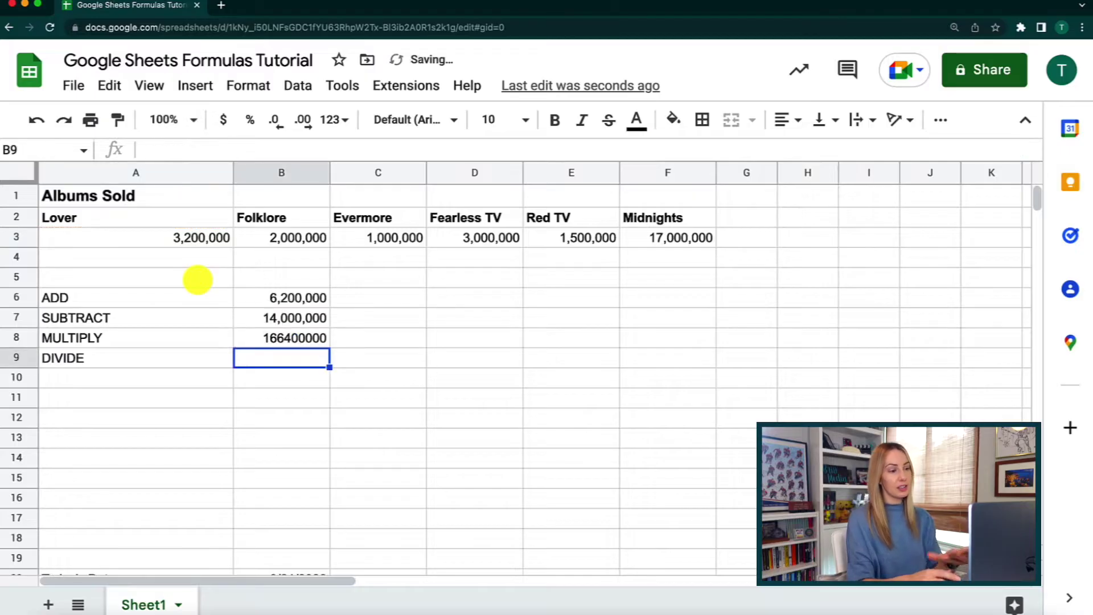
pyautogui.click(260, 343)
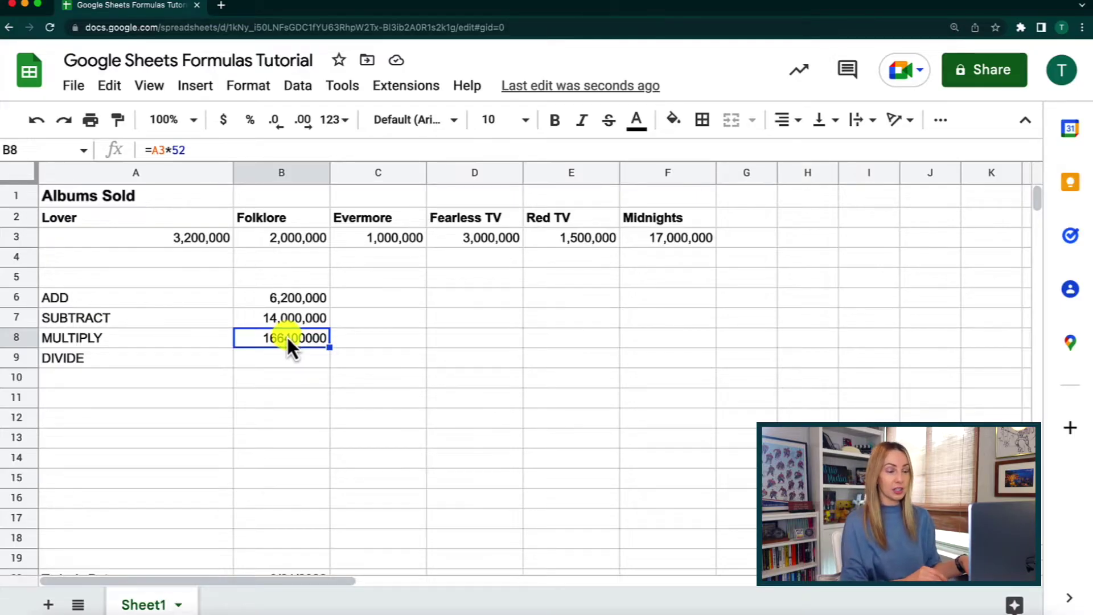
pyautogui.click(267, 359)
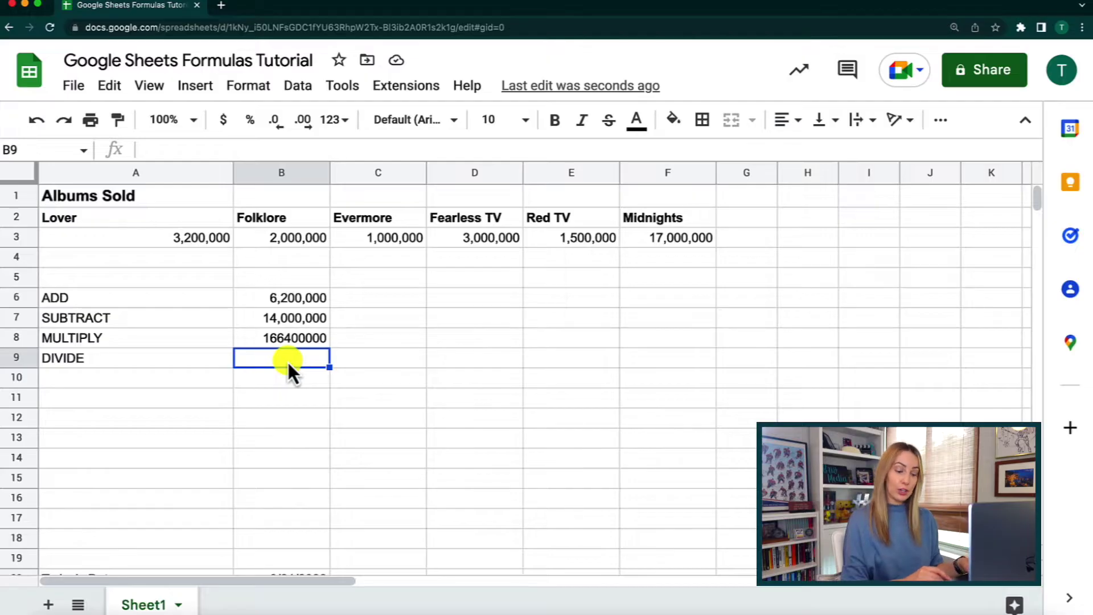
# Enter =A3/52 in B9 beside DIVIDE, showing 61538.46154.
pyautogui.write('=')
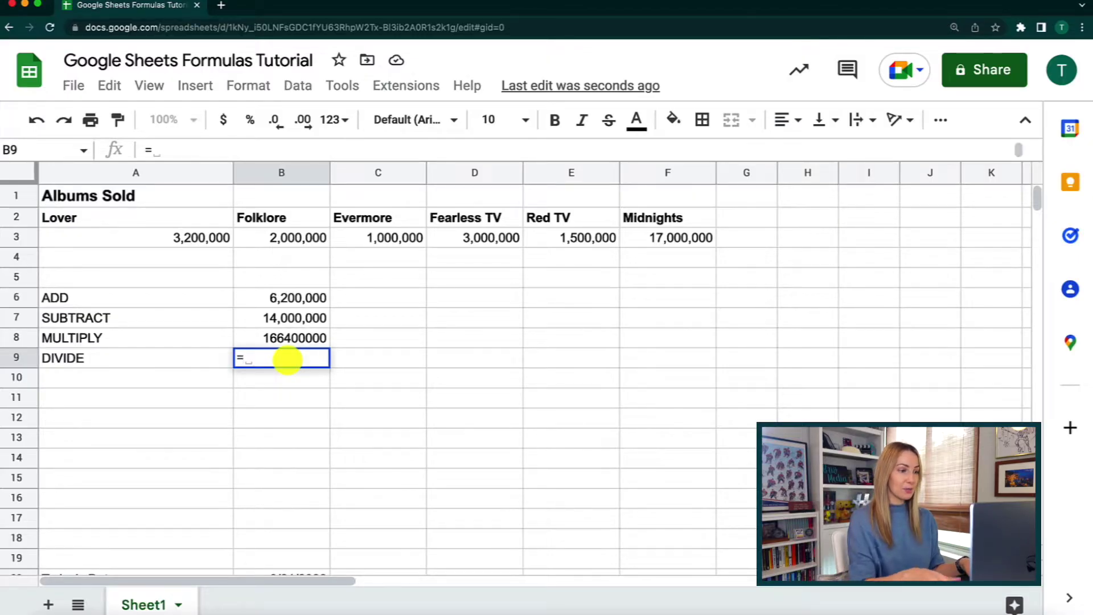
pyautogui.click(199, 242)
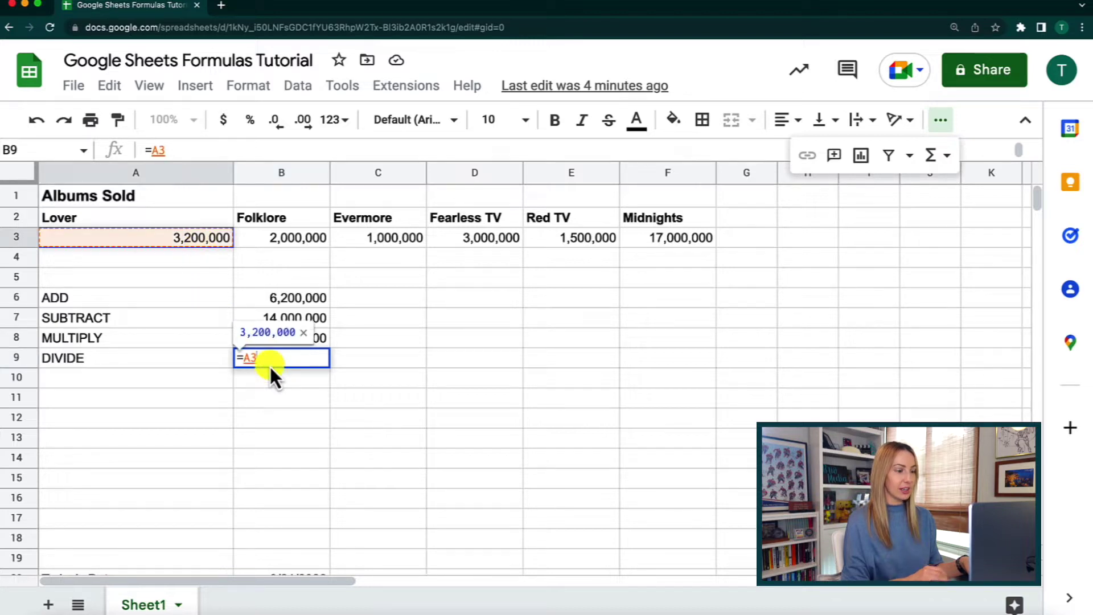
pyautogui.write('/')
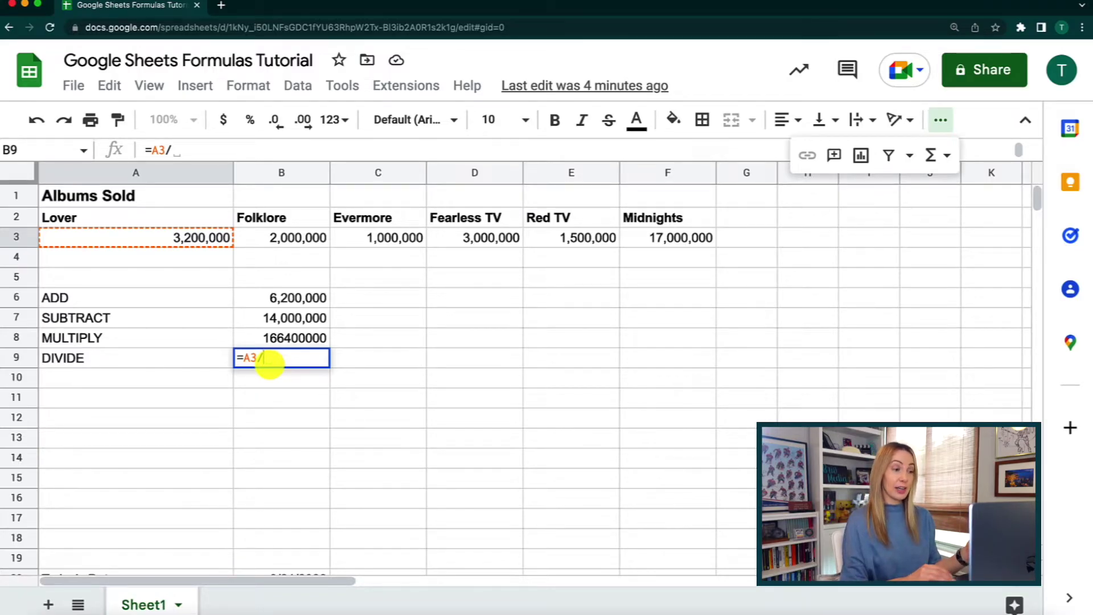
pyautogui.write('52')
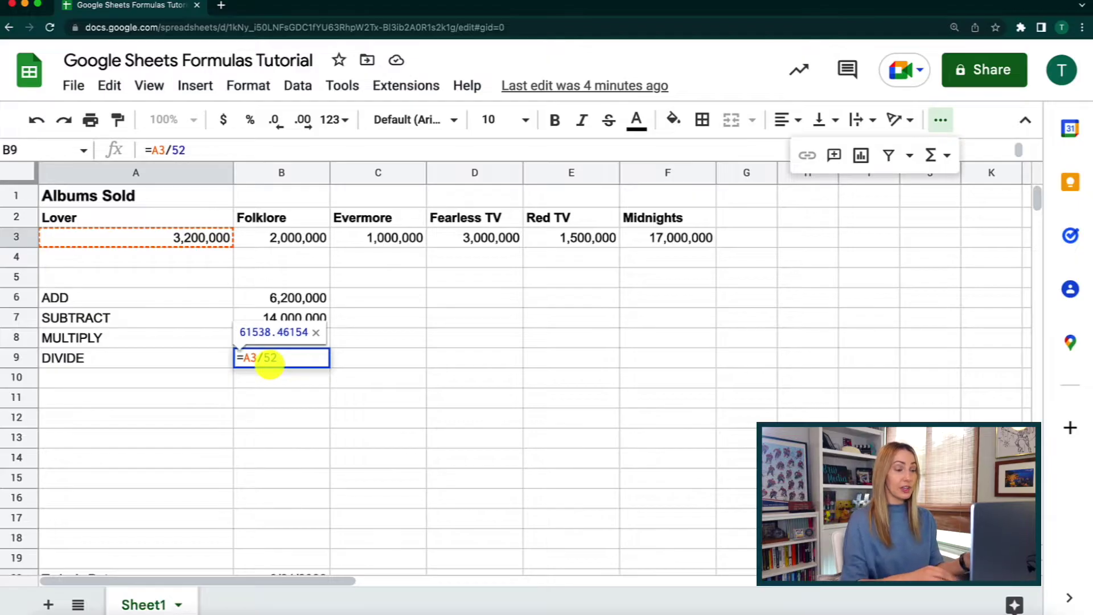
pyautogui.press('Return')
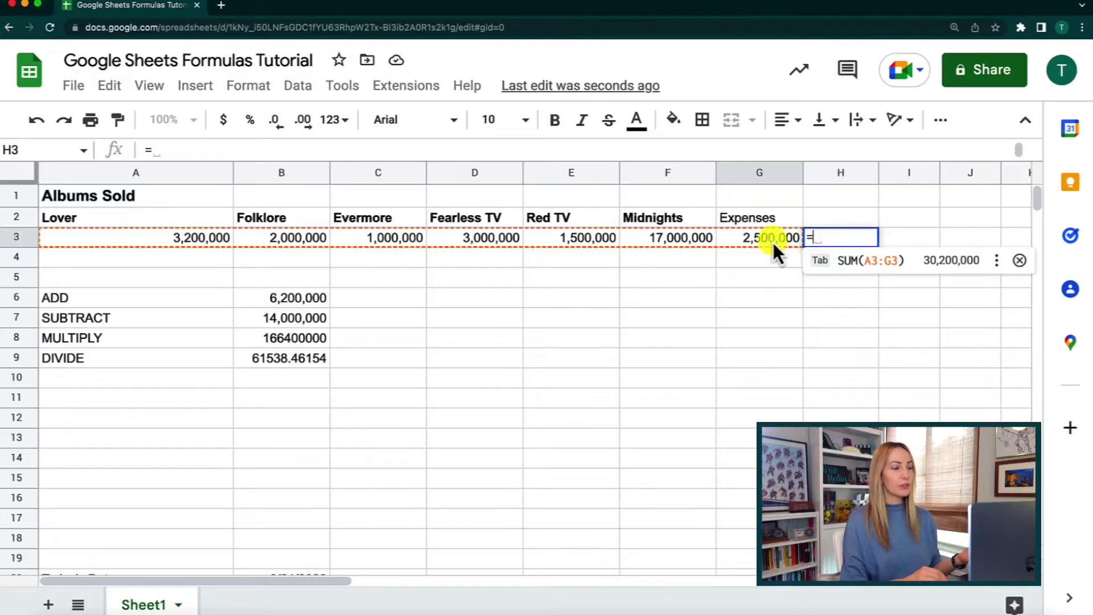
# Enter =A3+B3+C3+D3+E3+F3-G3 in H3 to total all album sales minus Expenses.
pyautogui.click(204, 236)
pyautogui.write('+')
pyautogui.click(294, 239)
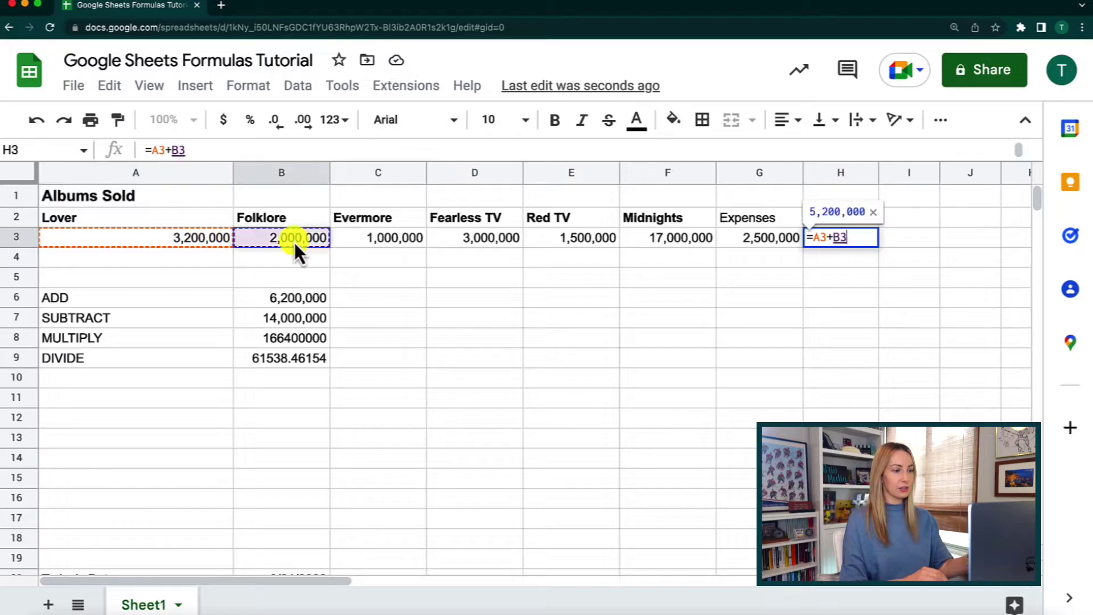
pyautogui.write('+')
pyautogui.click(378, 238)
pyautogui.click(475, 237)
pyautogui.click(571, 237)
pyautogui.click(671, 238)
pyautogui.write('-')
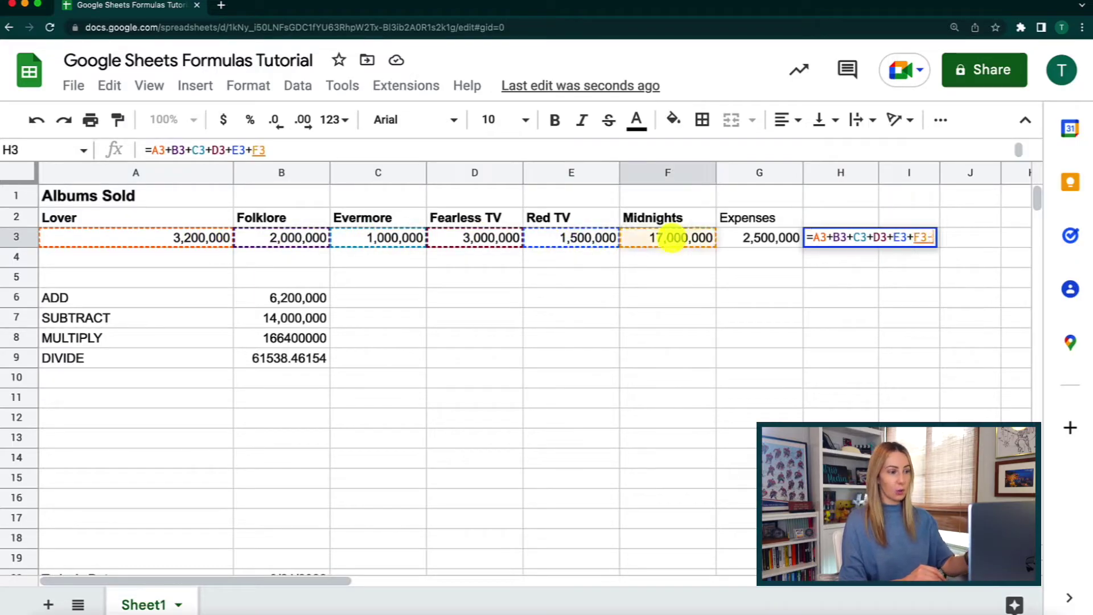
pyautogui.click(747, 237)
pyautogui.press('Return')
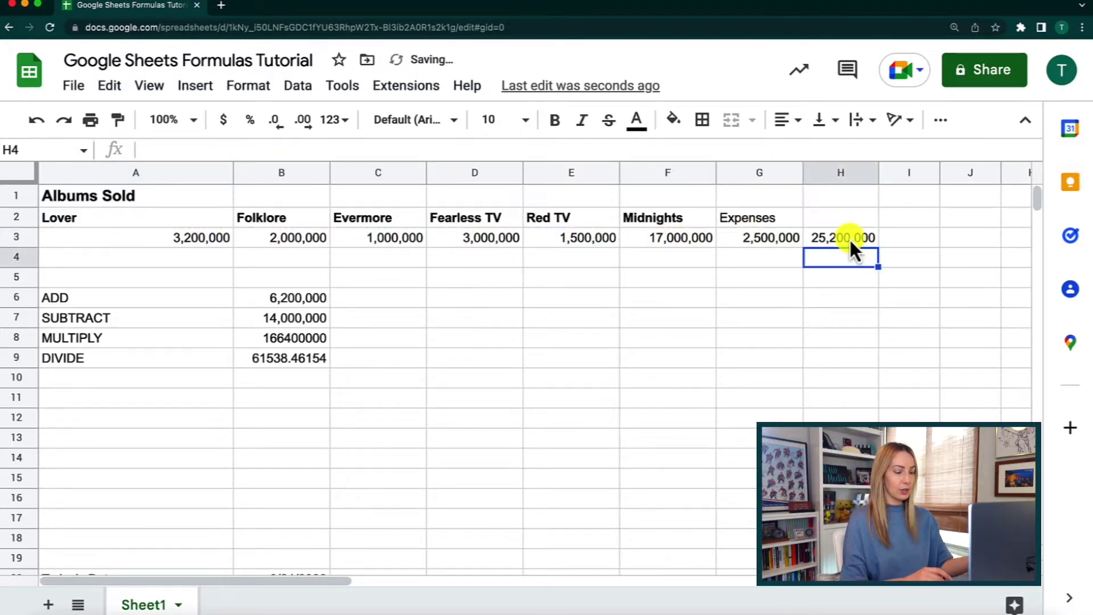
pyautogui.click(853, 238)
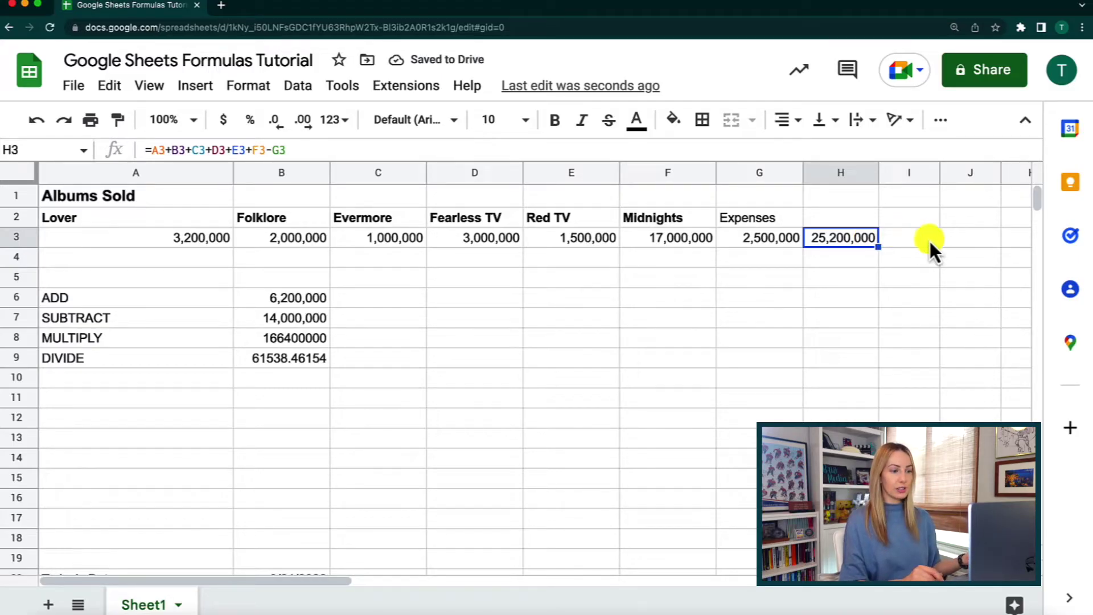
# Change Evermore sales in C3 to 1,500,000 and begin editing the Expenses value in G3.
pyautogui.click(375, 252)
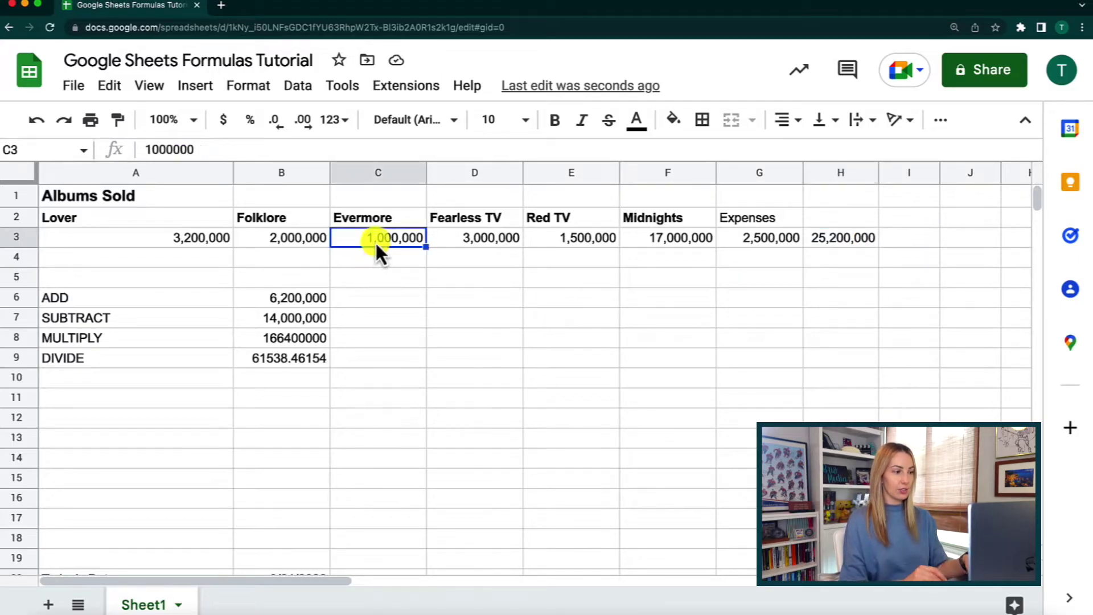
pyautogui.doubleClick(422, 238)
pyautogui.moveTo(424, 238); pyautogui.dragTo(388, 238)
pyautogui.write('500000')
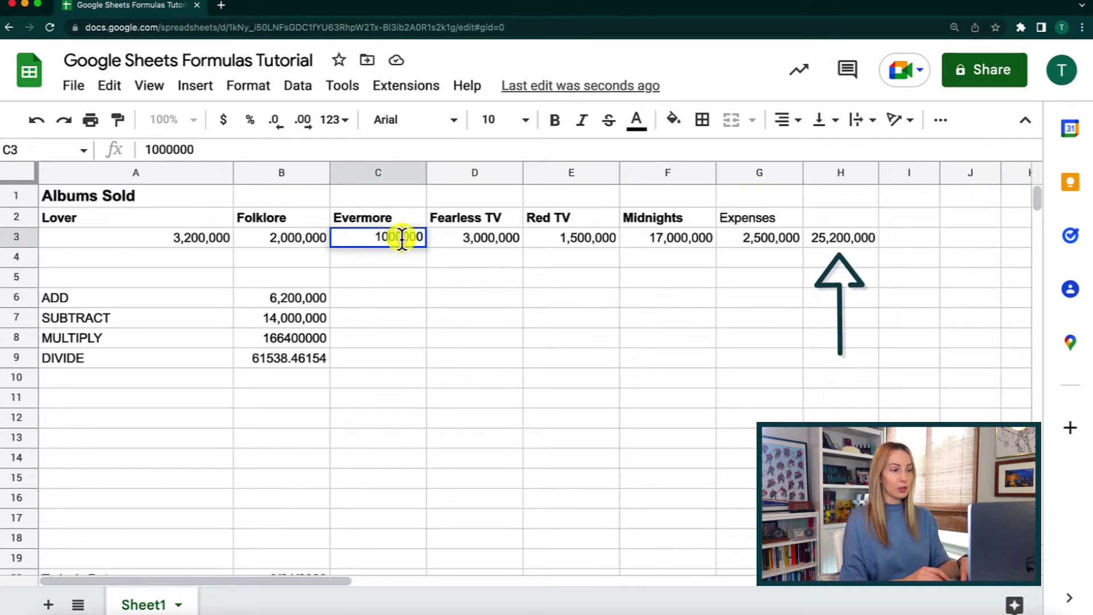
pyautogui.press('Return')
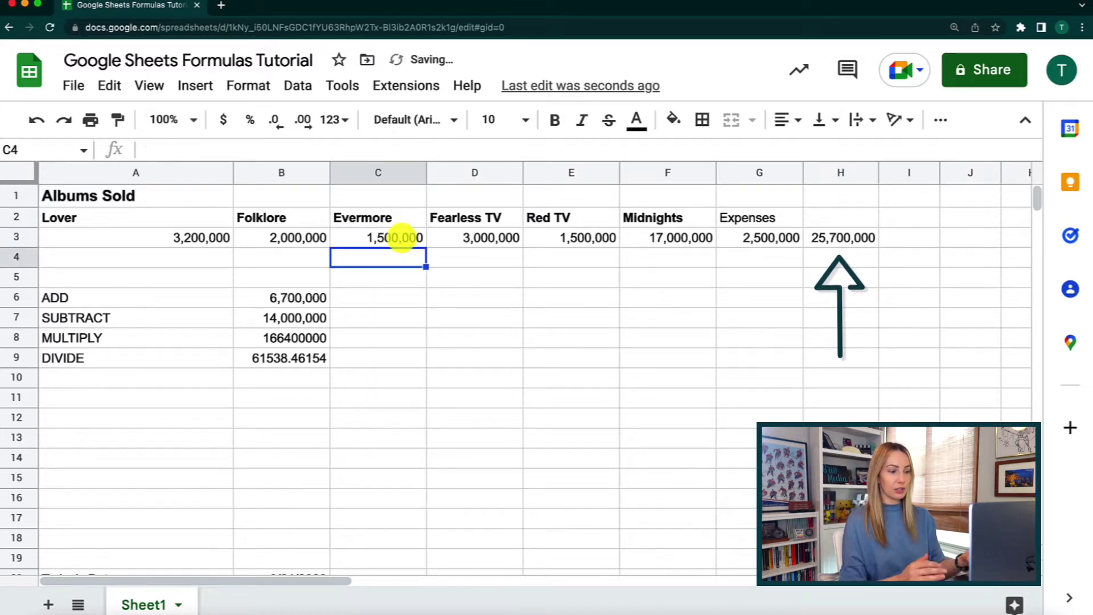
pyautogui.click(729, 238)
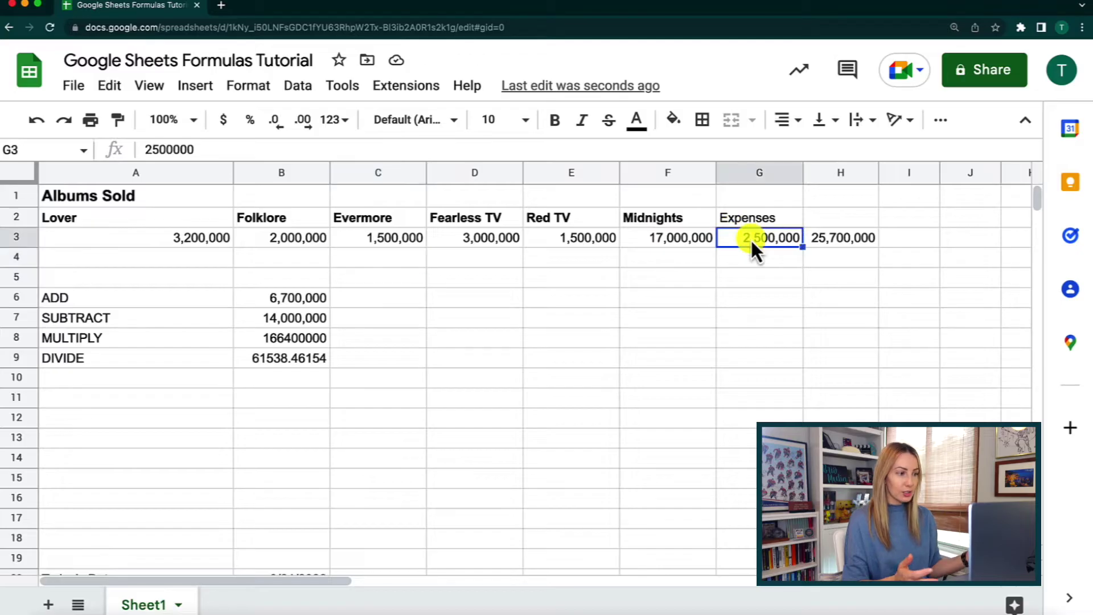
pyautogui.doubleClick(763, 237)
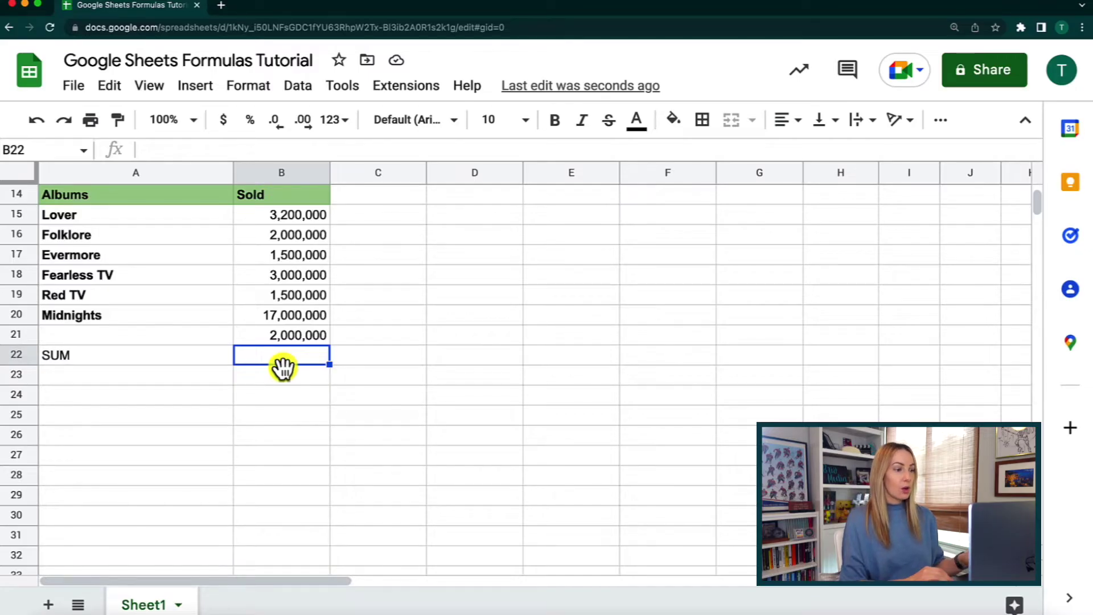
# Enter =SUM(B15:B21) in B22 to total the Sold column as 30,200,000.
pyautogui.write('=')
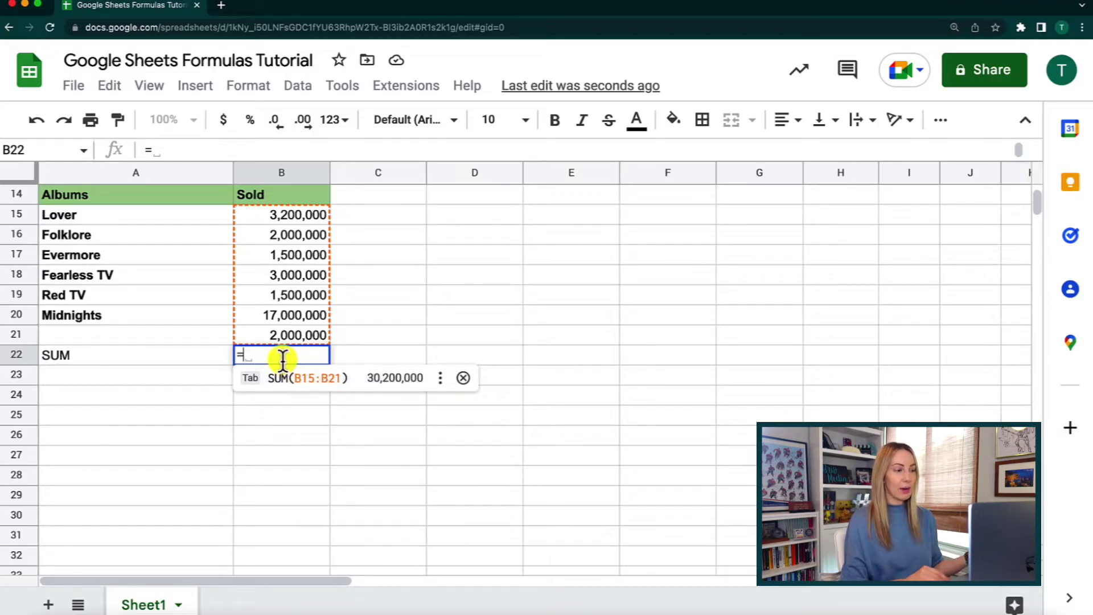
pyautogui.write('s')
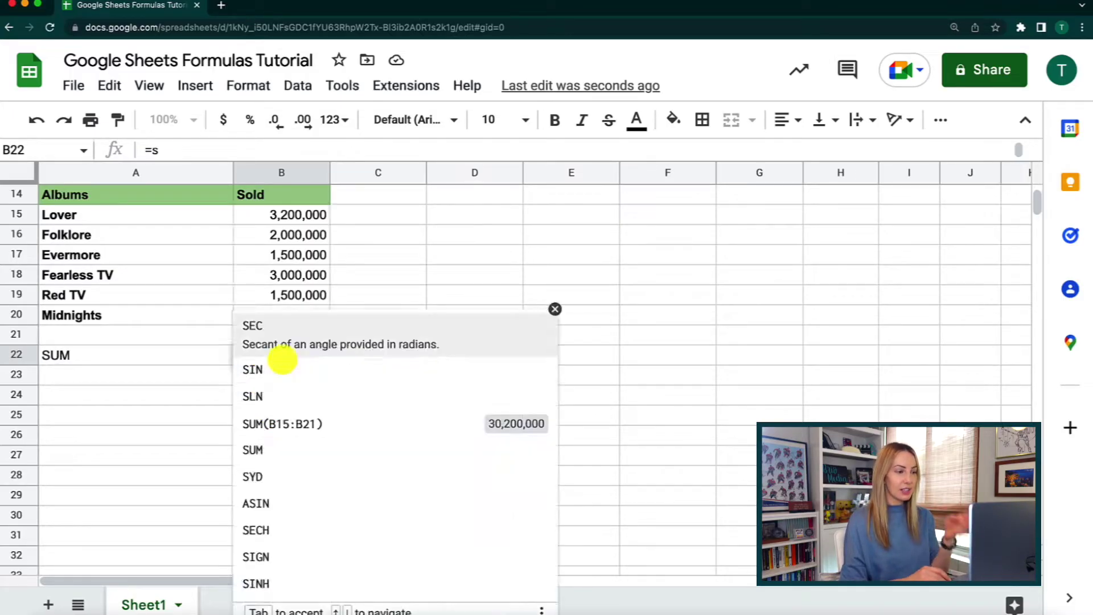
pyautogui.write('um')
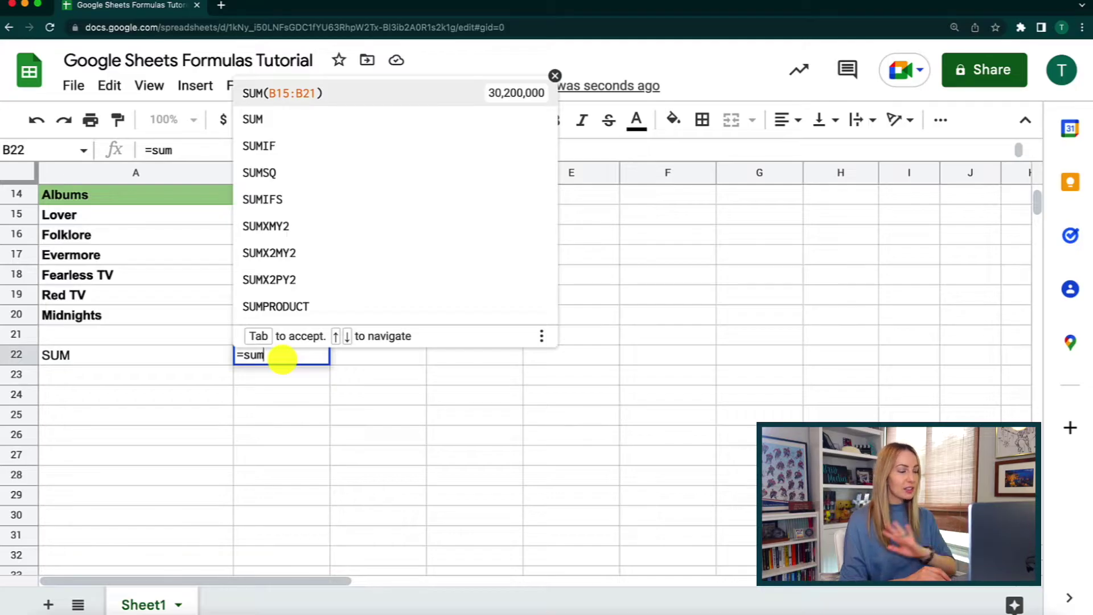
pyautogui.write('(')
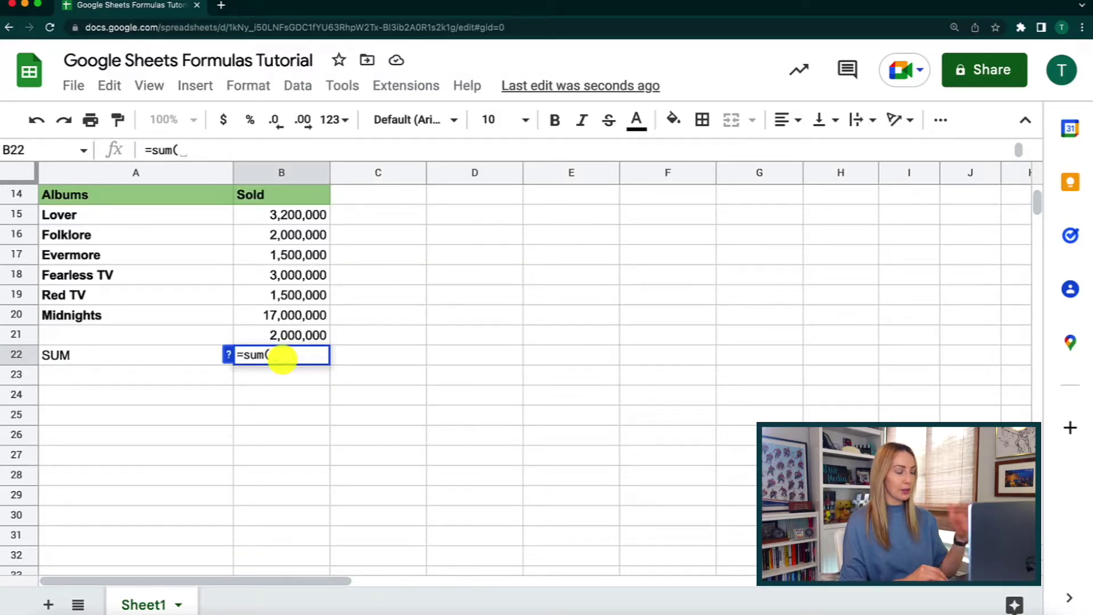
pyautogui.click(303, 217)
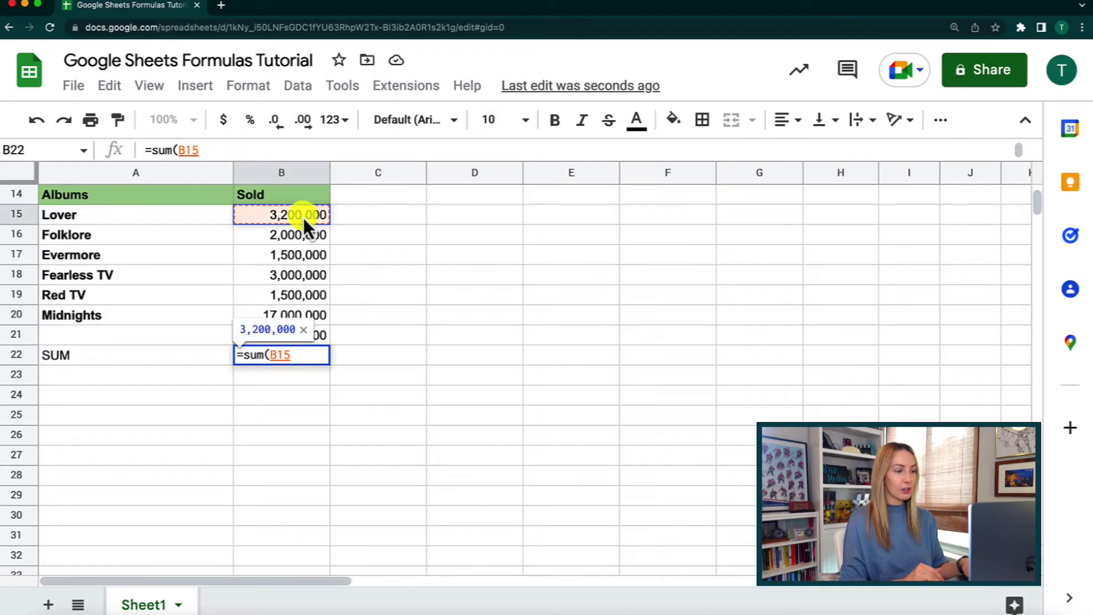
pyautogui.keyDown('shift'); pyautogui.click(321, 340); pyautogui.keyUp('shift')
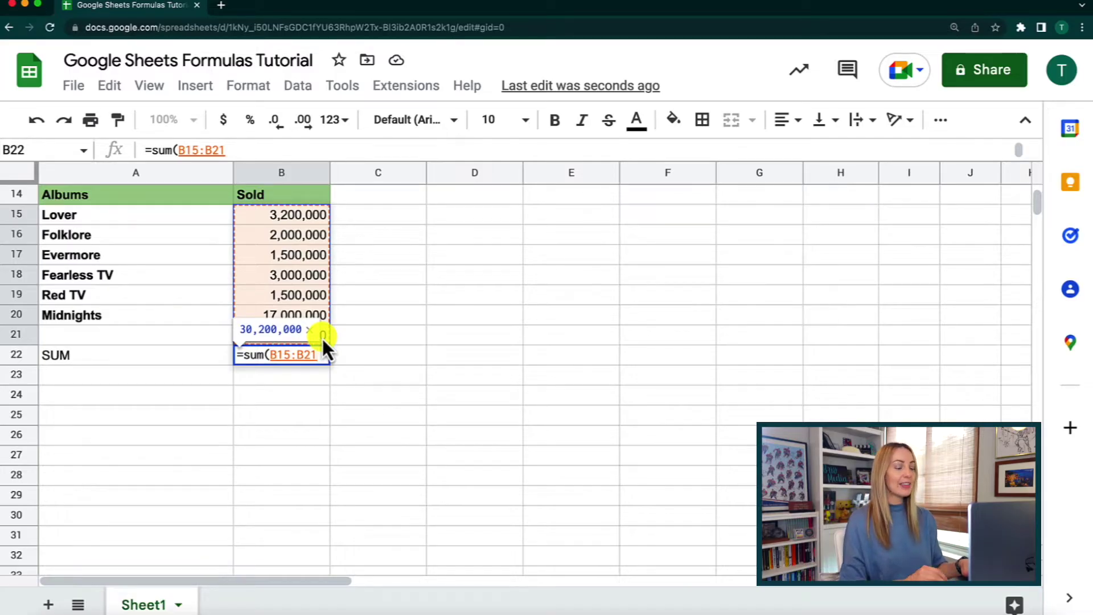
pyautogui.press('Return')
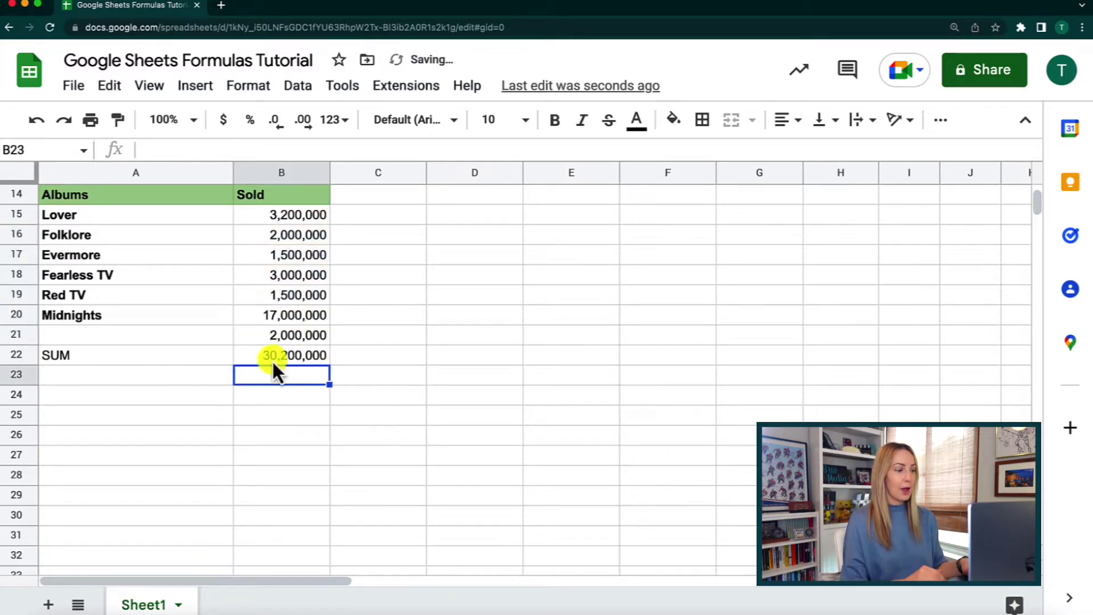
pyautogui.click(303, 359)
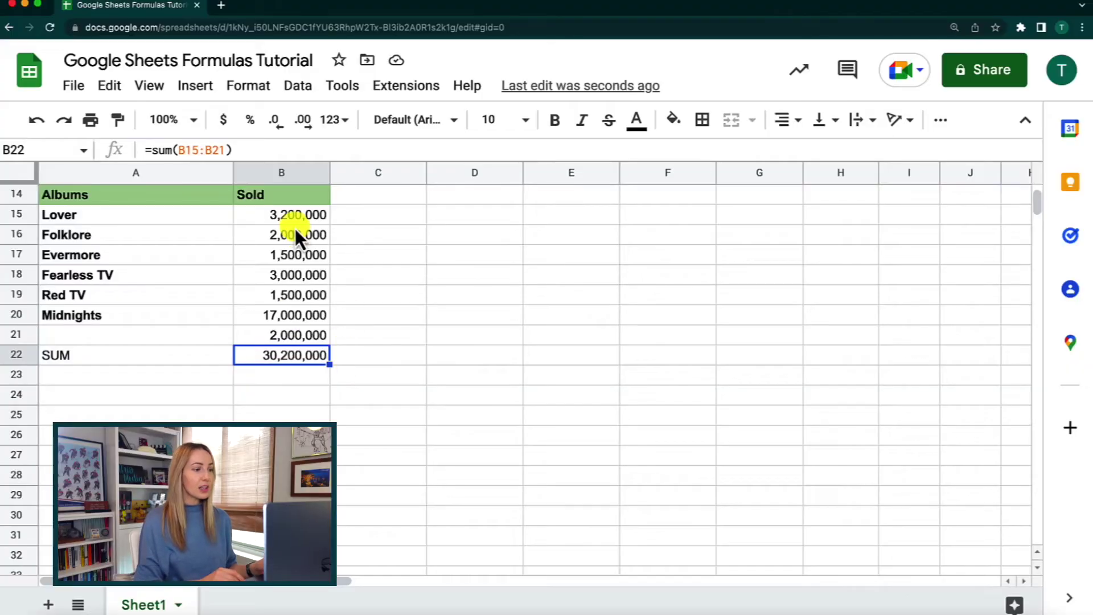
pyautogui.click(288, 222)
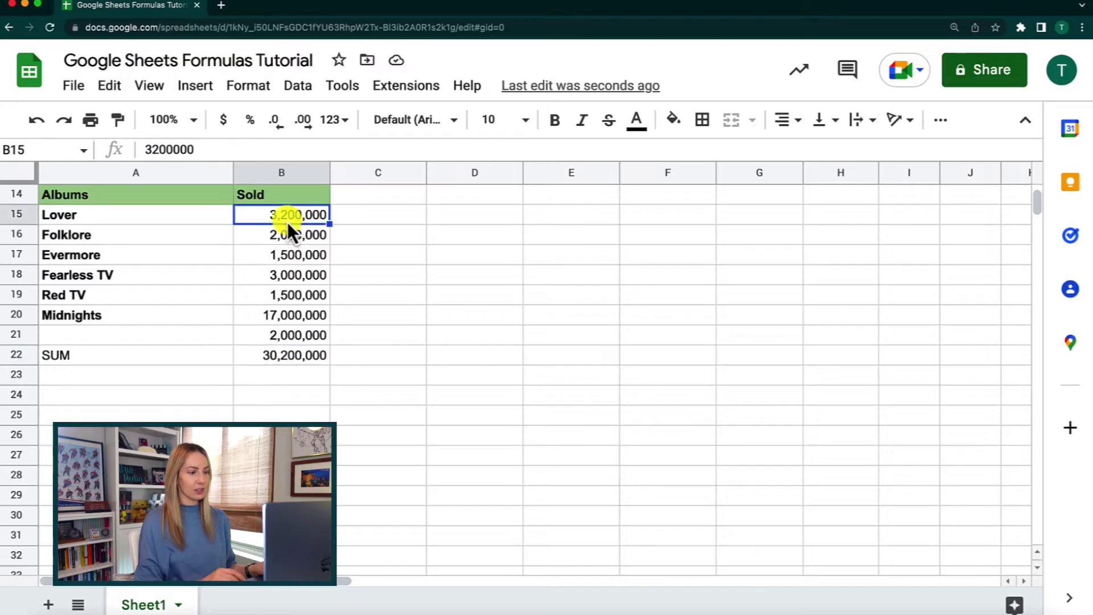
pyautogui.keyDown('shift'); pyautogui.click(284, 340); pyautogui.keyUp('shift')
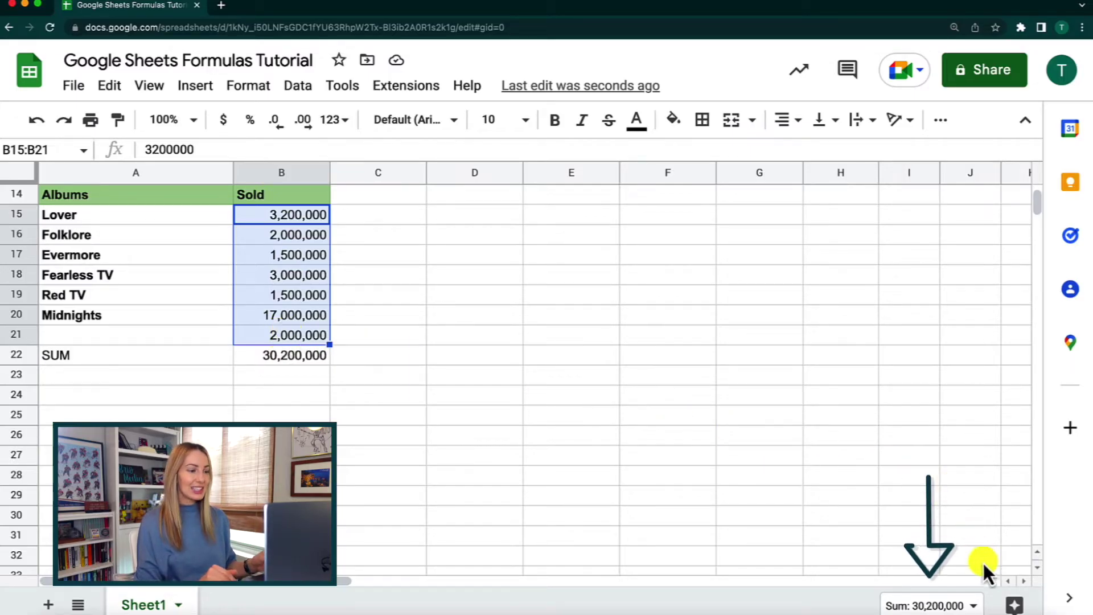
pyautogui.click(979, 606)
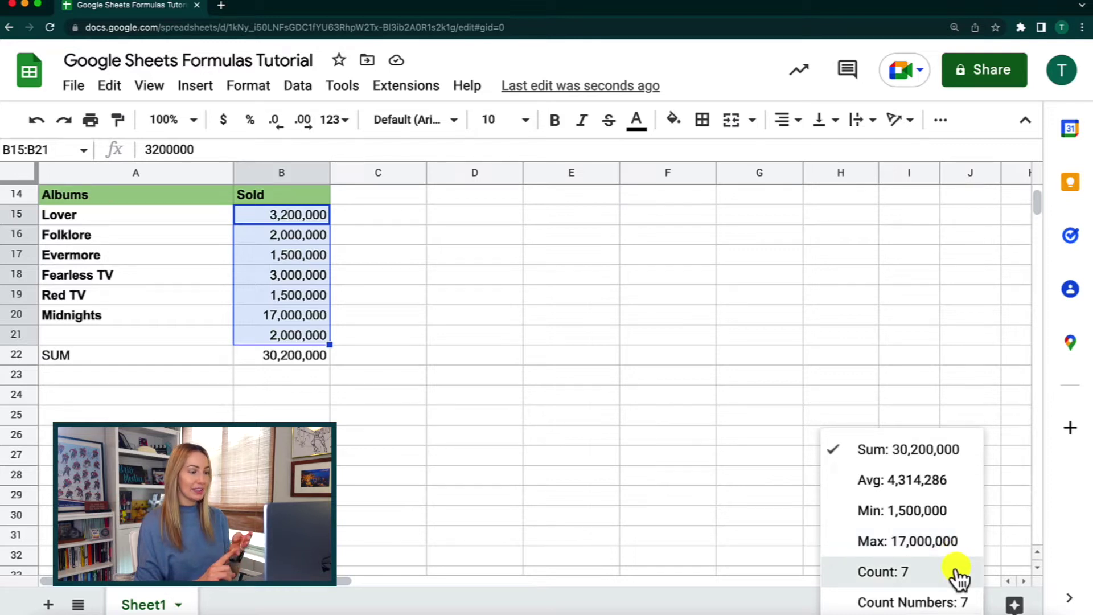
pyautogui.click(279, 364)
pyautogui.click(288, 223)
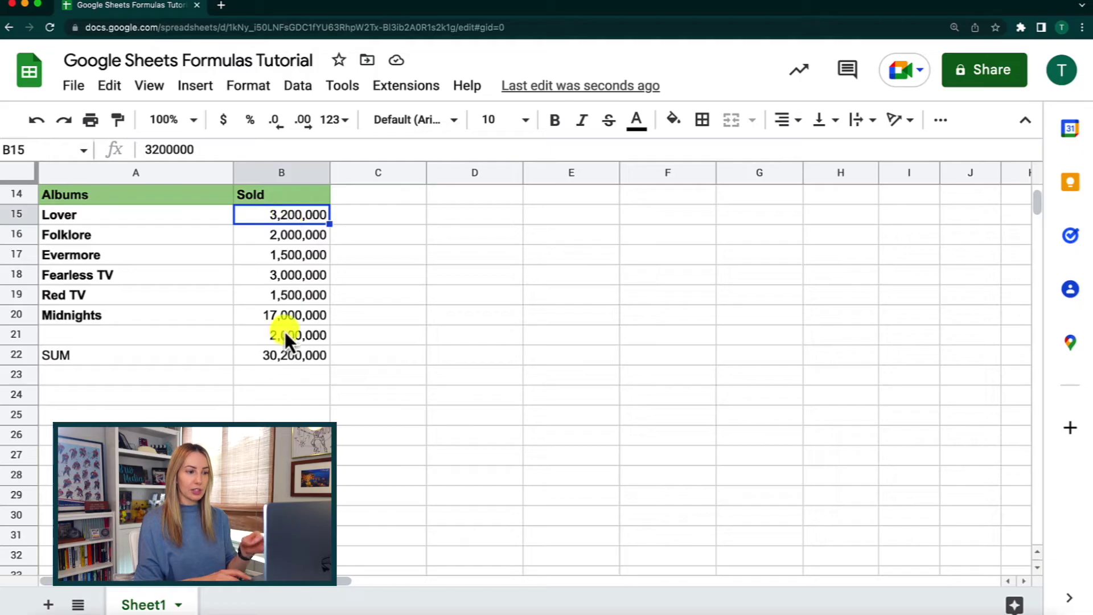
pyautogui.keyDown('shift'); pyautogui.click(285, 333); pyautogui.keyUp('shift')
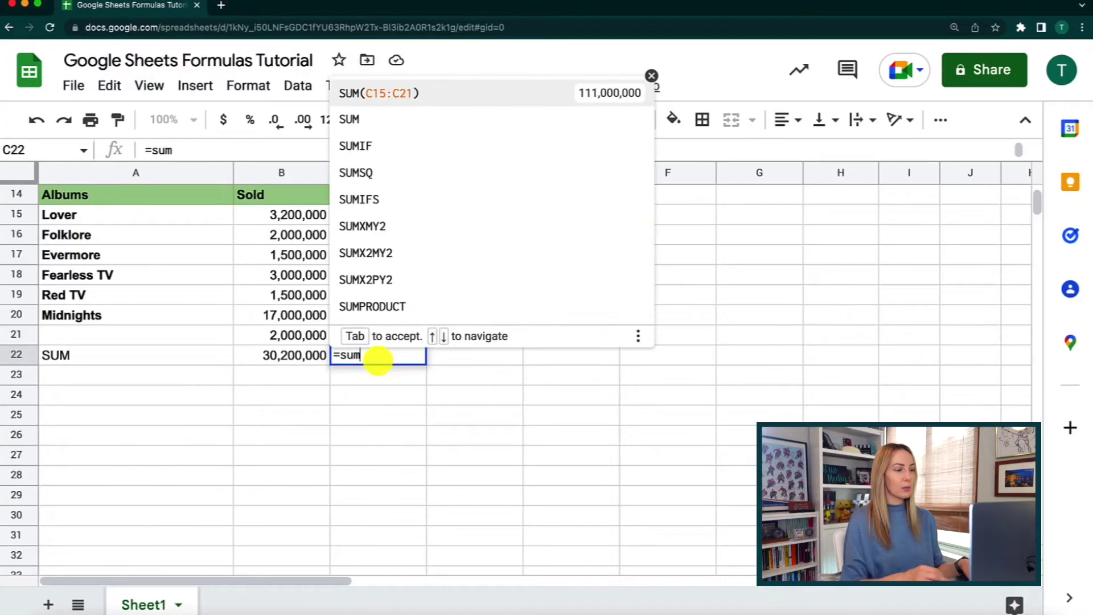
# Enter =SUM(B15:B20,C17) in C22 for a Yearly total of 37,200,000.
pyautogui.write('(')
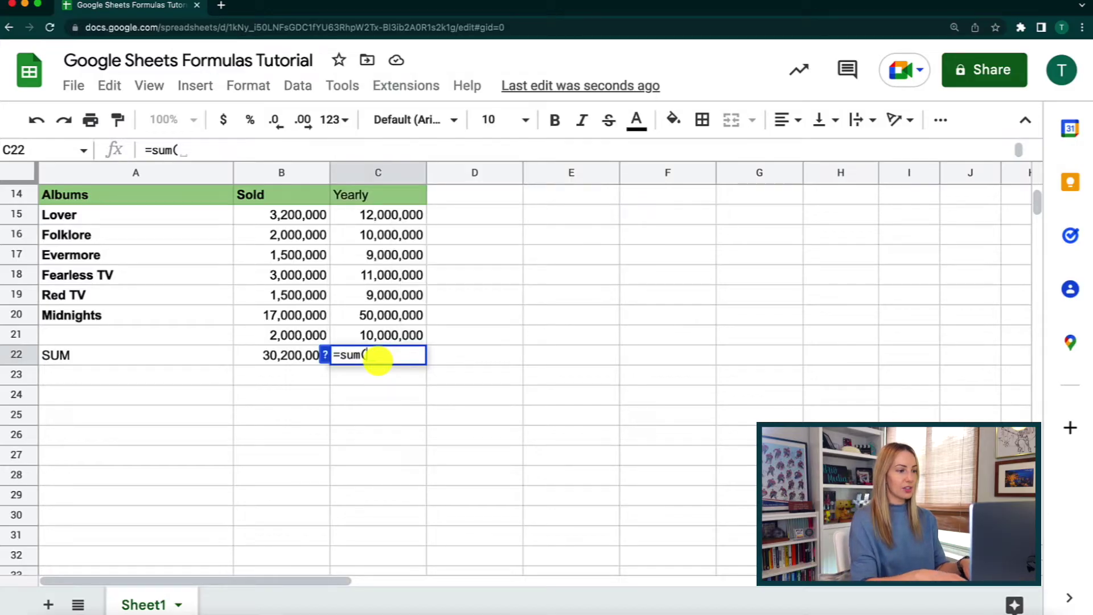
pyautogui.click(289, 219)
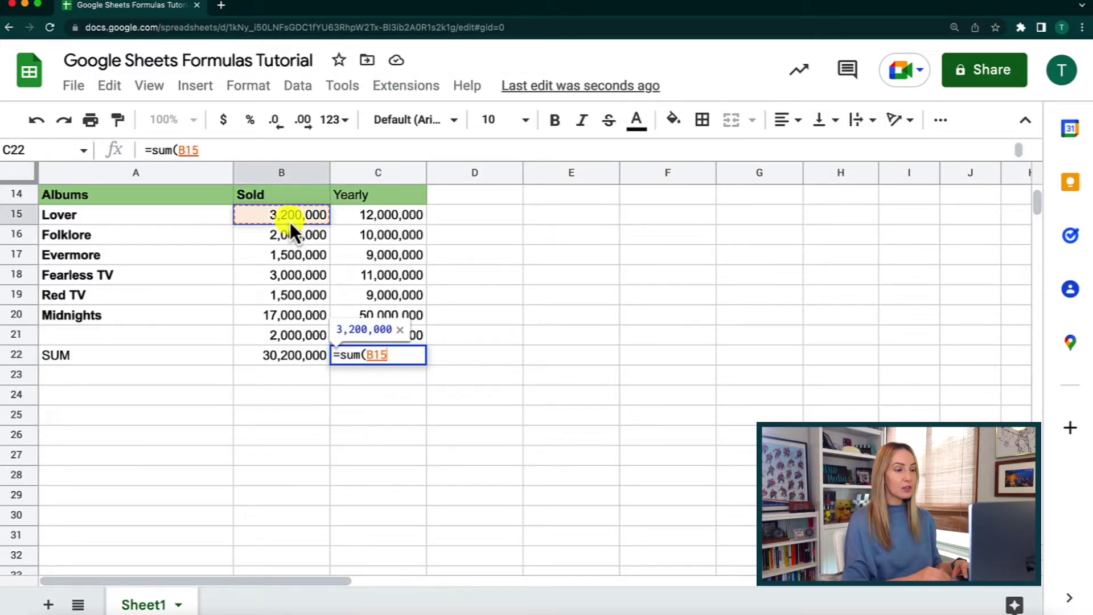
pyautogui.keyDown('shift'); pyautogui.click(286, 316); pyautogui.keyUp('shift')
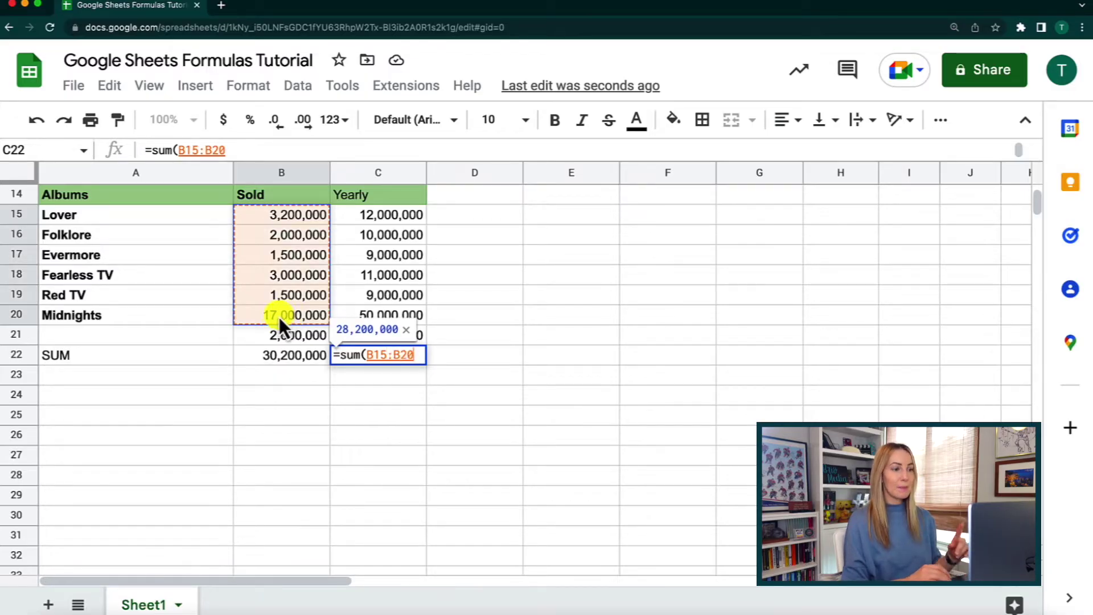
pyautogui.write(',')
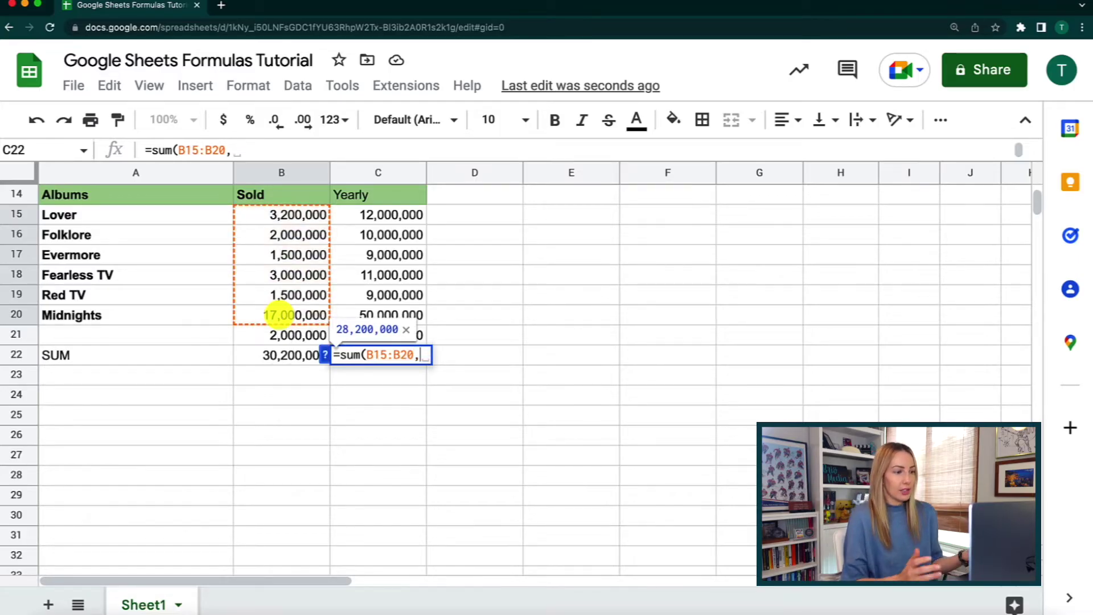
pyautogui.click(384, 264)
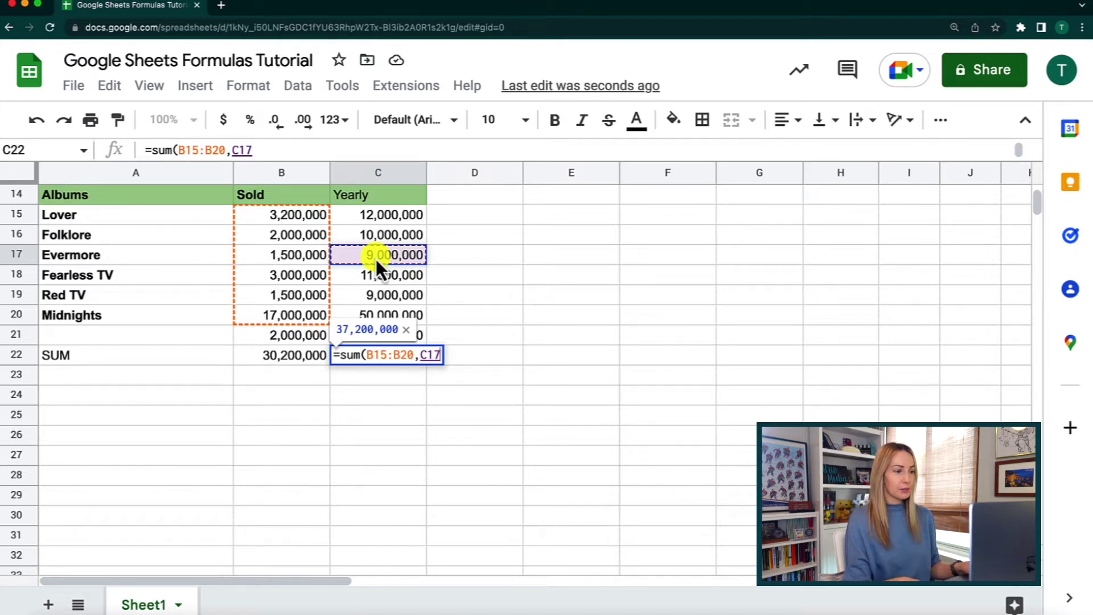
pyautogui.press('Return')
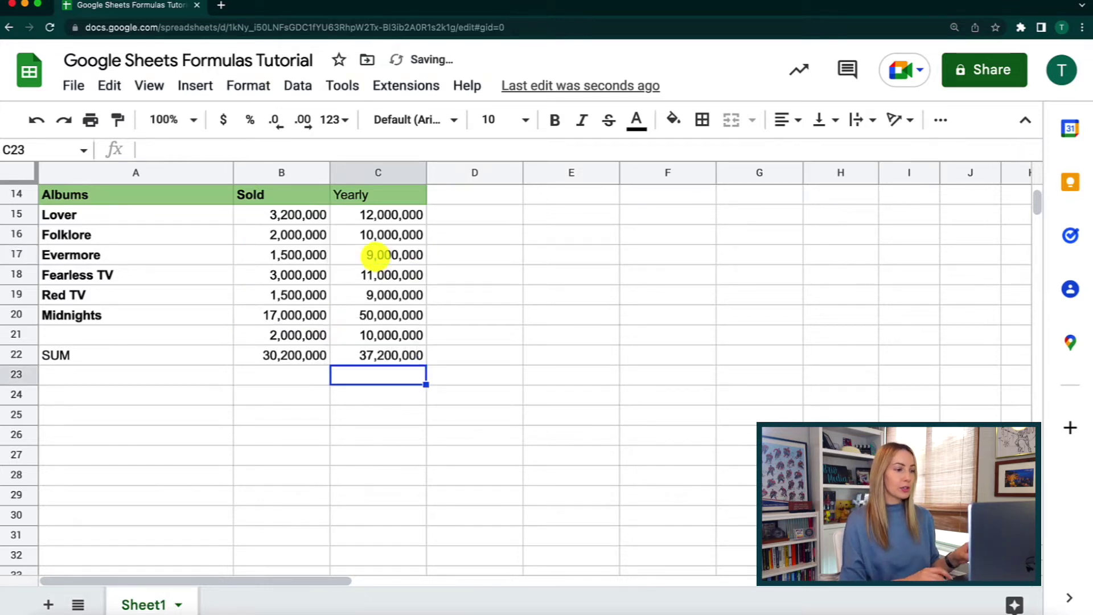
pyautogui.click(384, 360)
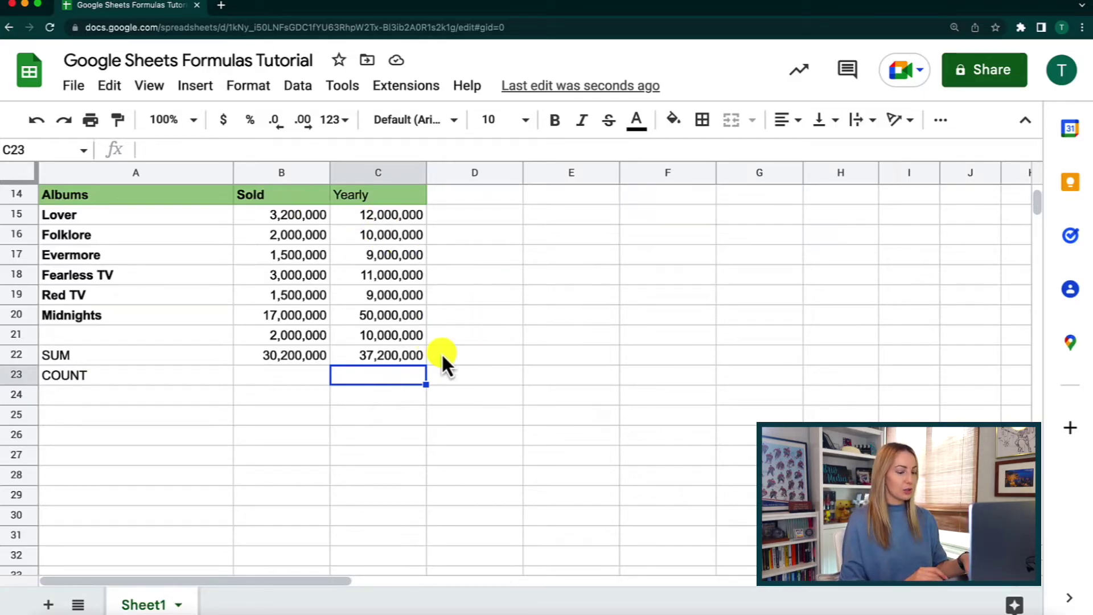
pyautogui.write('=')
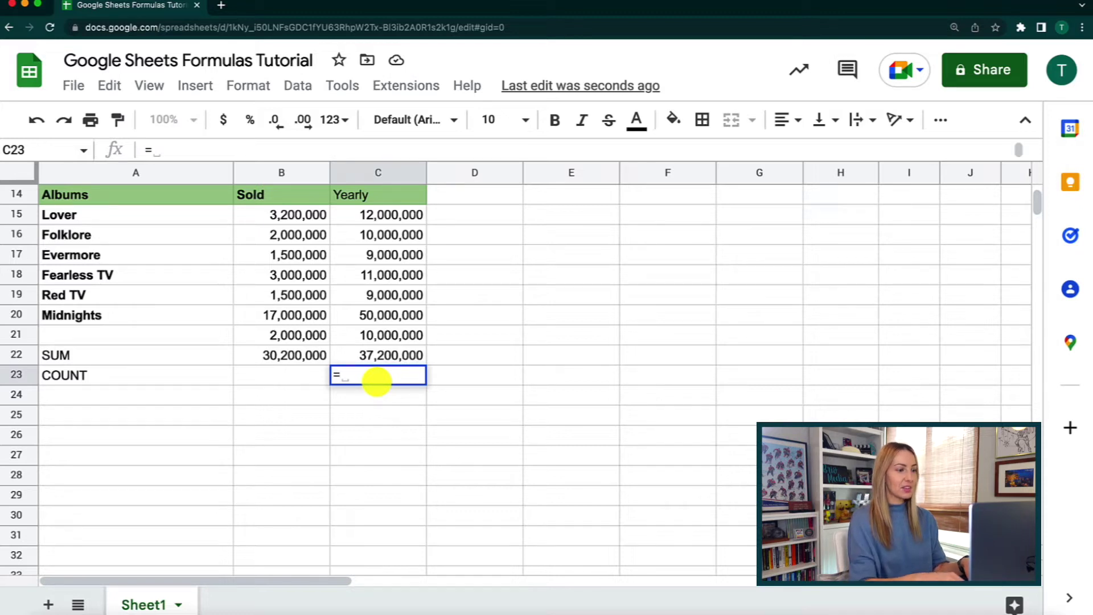
pyautogui.write('count')
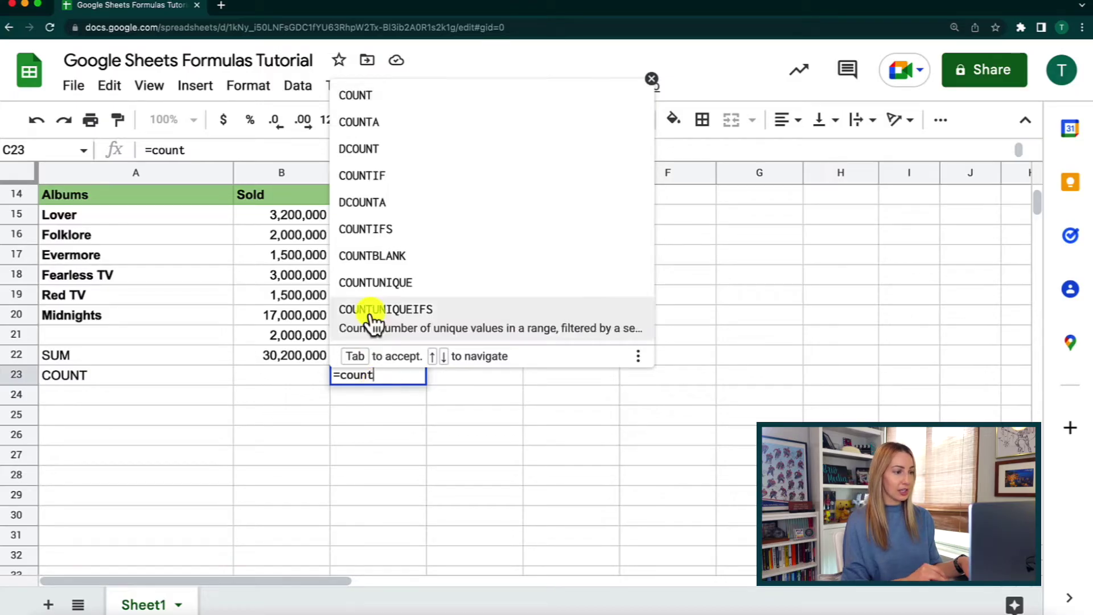
# Complete =COUNT(C15:C22) in C23 so the COUNT row shows 8.
pyautogui.click(380, 97)
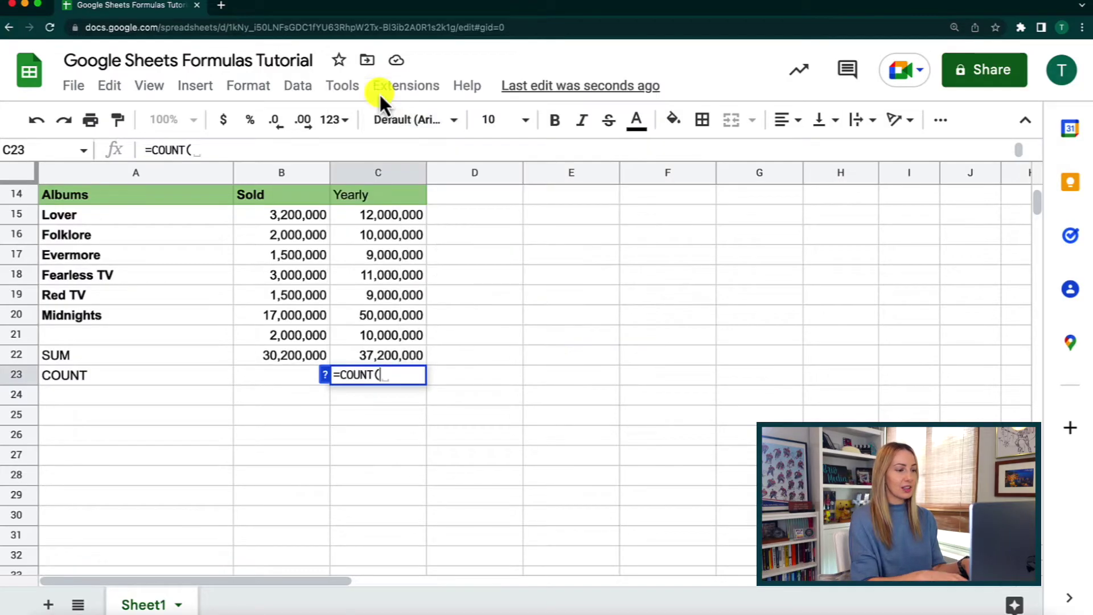
pyautogui.click(393, 215)
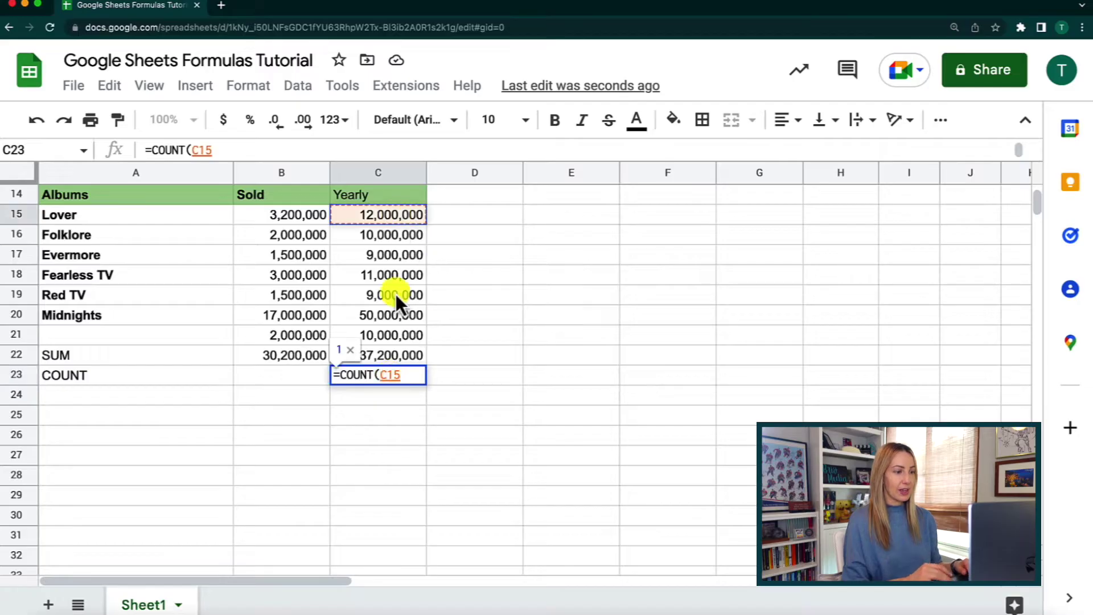
pyautogui.keyDown('shift'); pyautogui.click(402, 355); pyautogui.keyUp('shift')
pyautogui.press('Return')
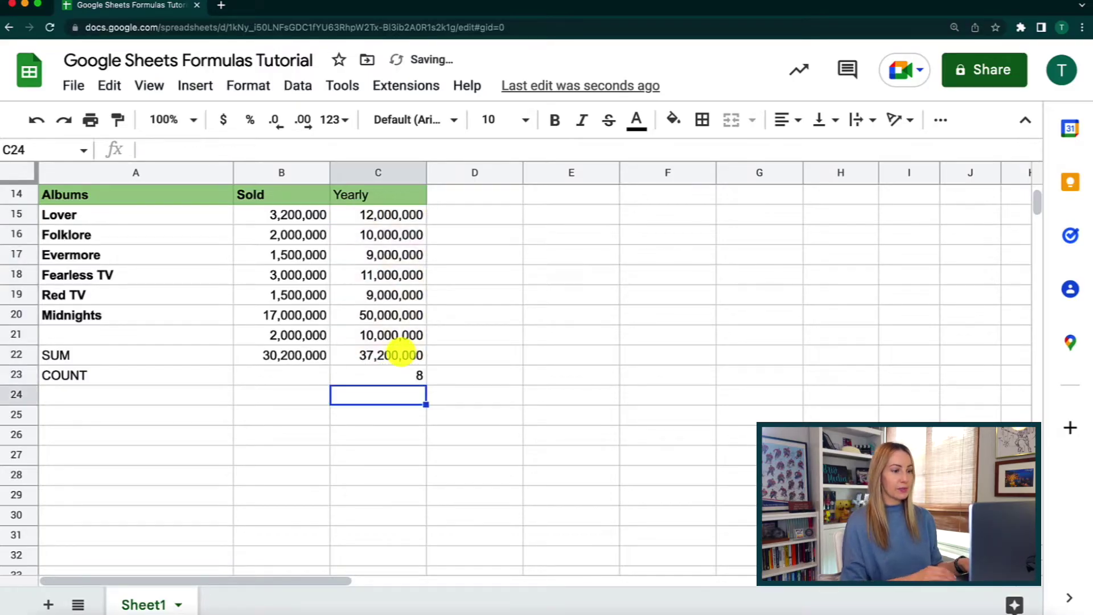
pyautogui.click(419, 377)
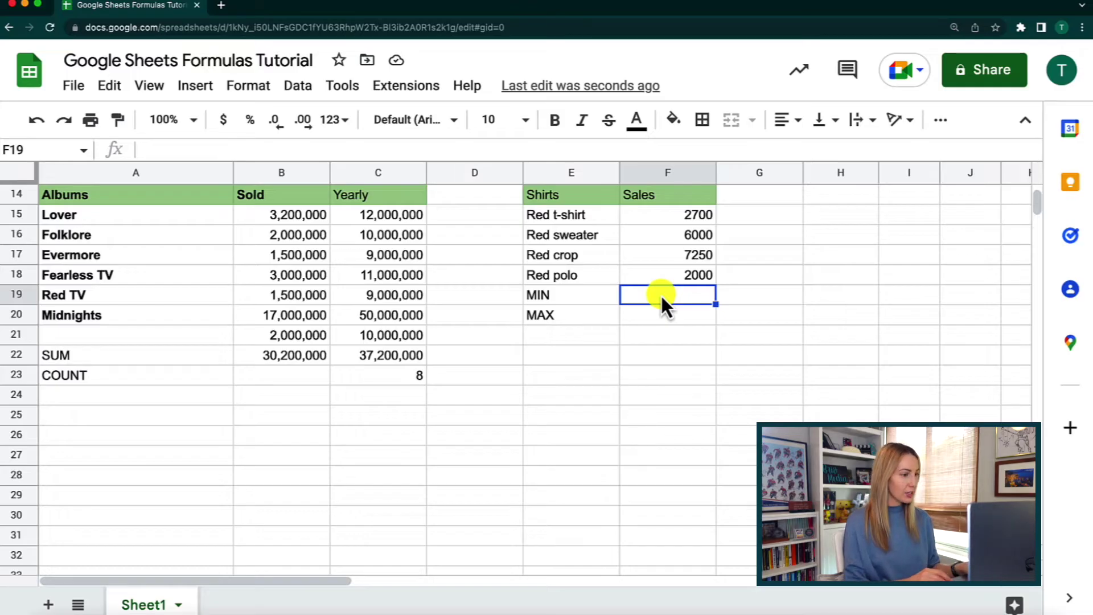
# Enter =MIN(F15:F18) in F19, showing the minimum shirt sale of 2000.
pyautogui.write('=')
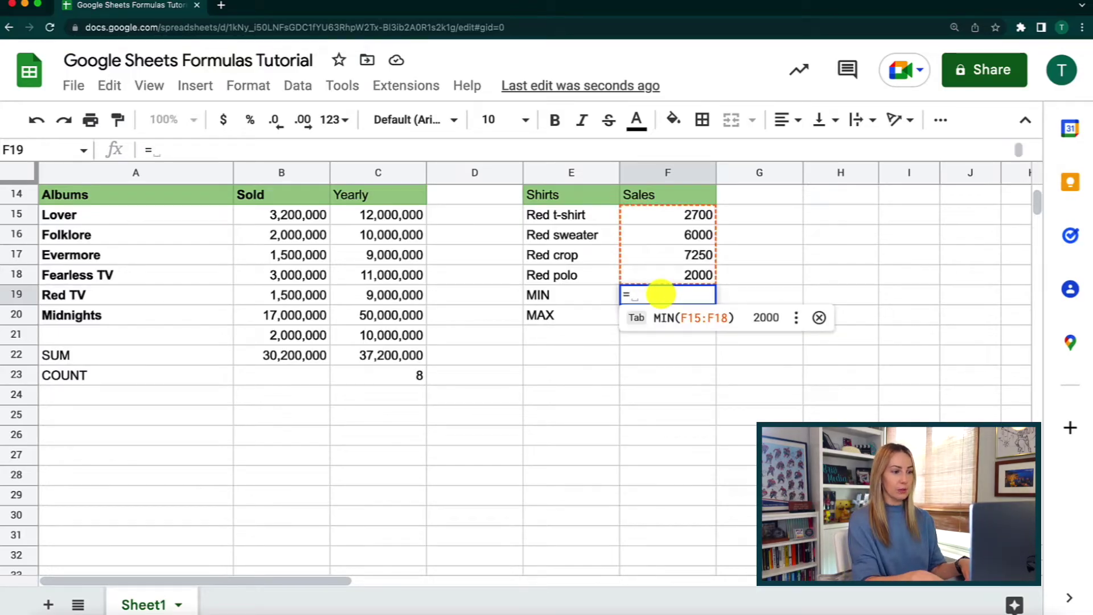
pyautogui.write('min')
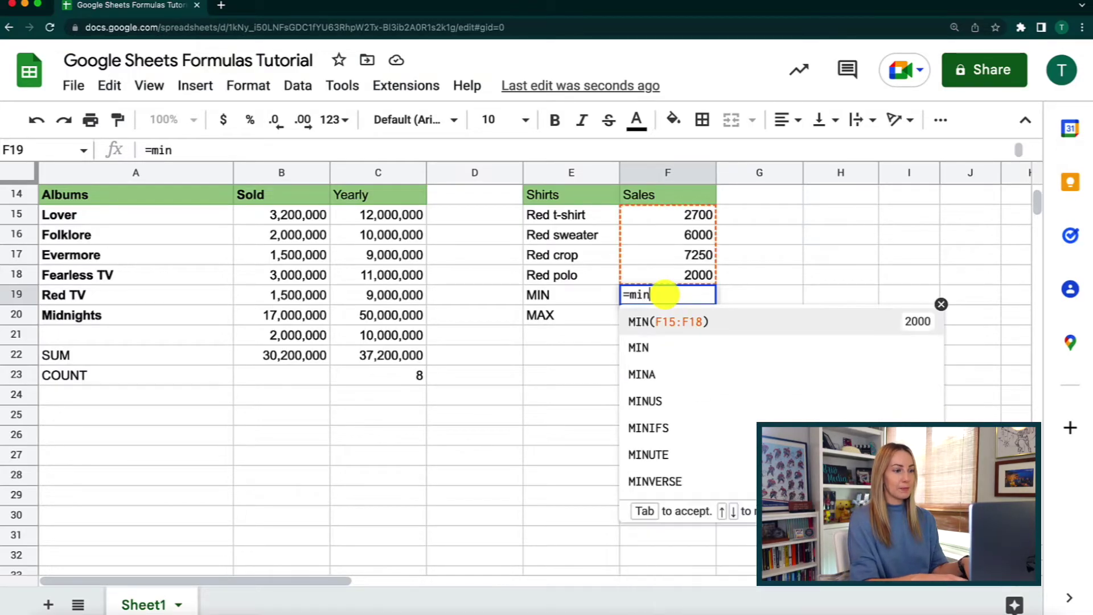
pyautogui.write('(')
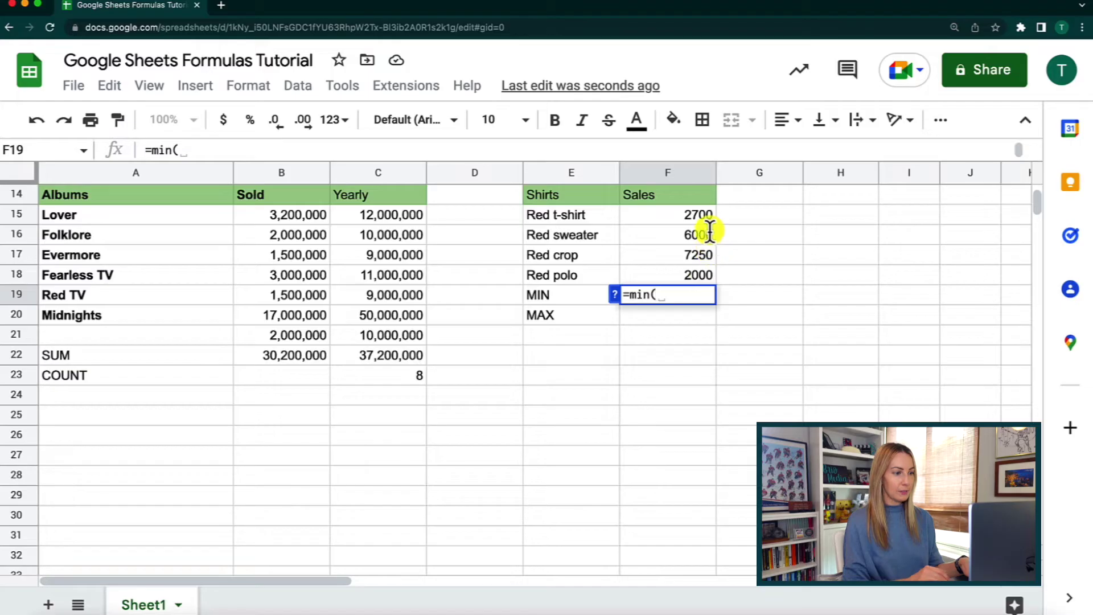
pyautogui.click(698, 215)
pyautogui.moveTo(708, 265); pyautogui.dragTo(708, 267)
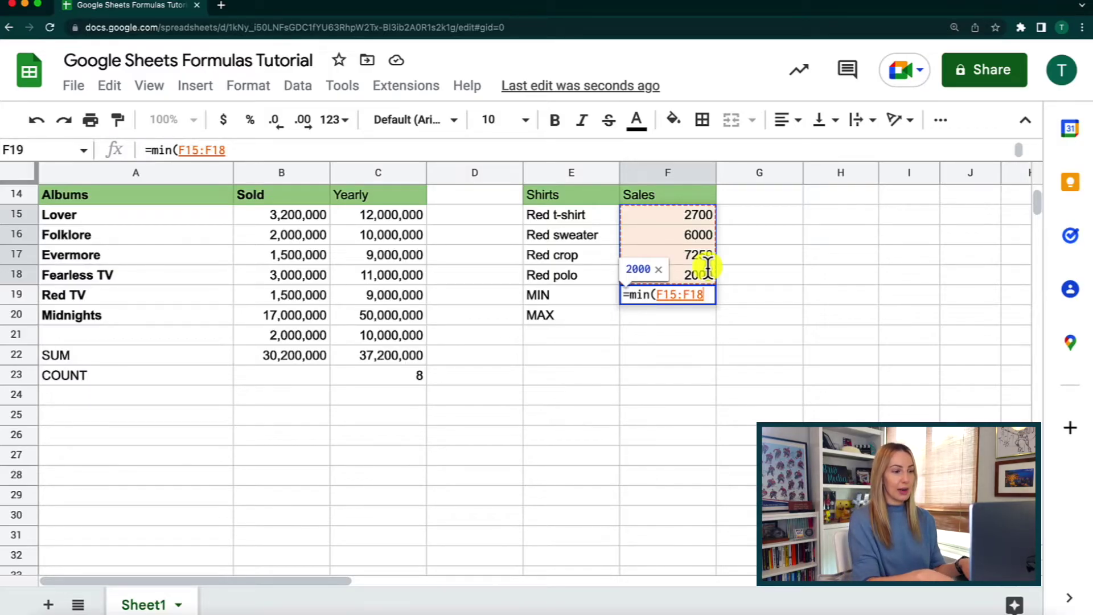
pyautogui.click(702, 299)
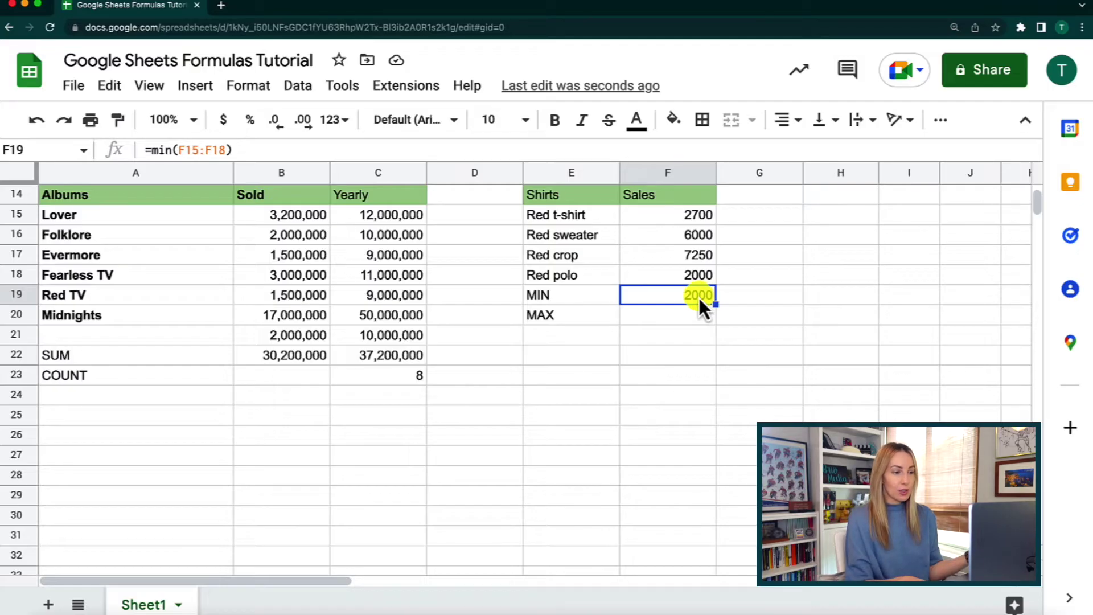
# Enter =MAX(F15:F18) in F20, showing the maximum shirt sale of 7250.
pyautogui.click(645, 320)
pyautogui.write('=')
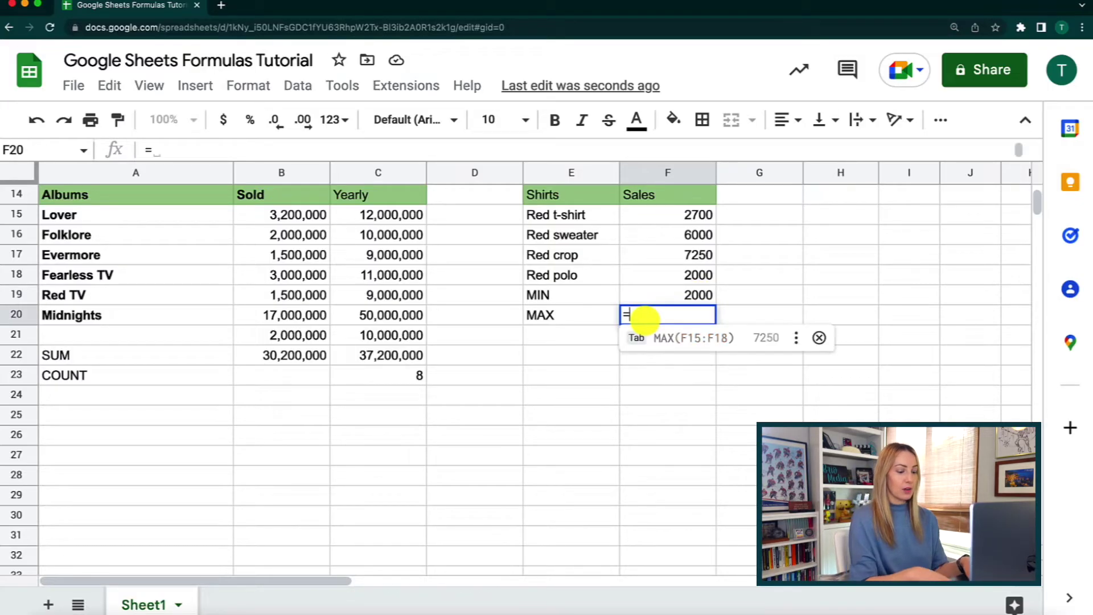
pyautogui.write('m')
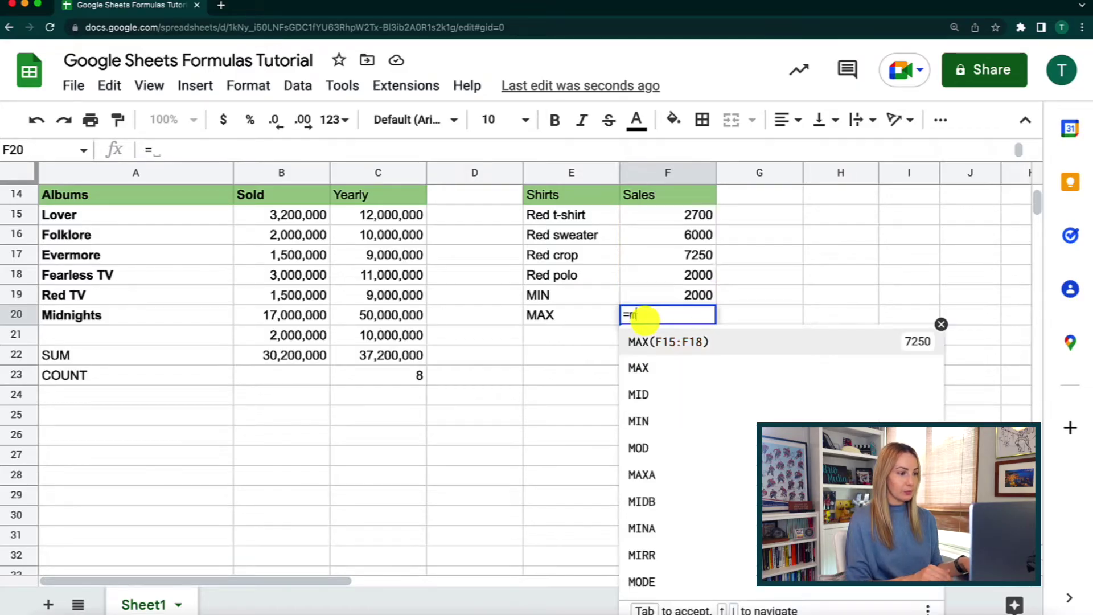
pyautogui.write('ax(')
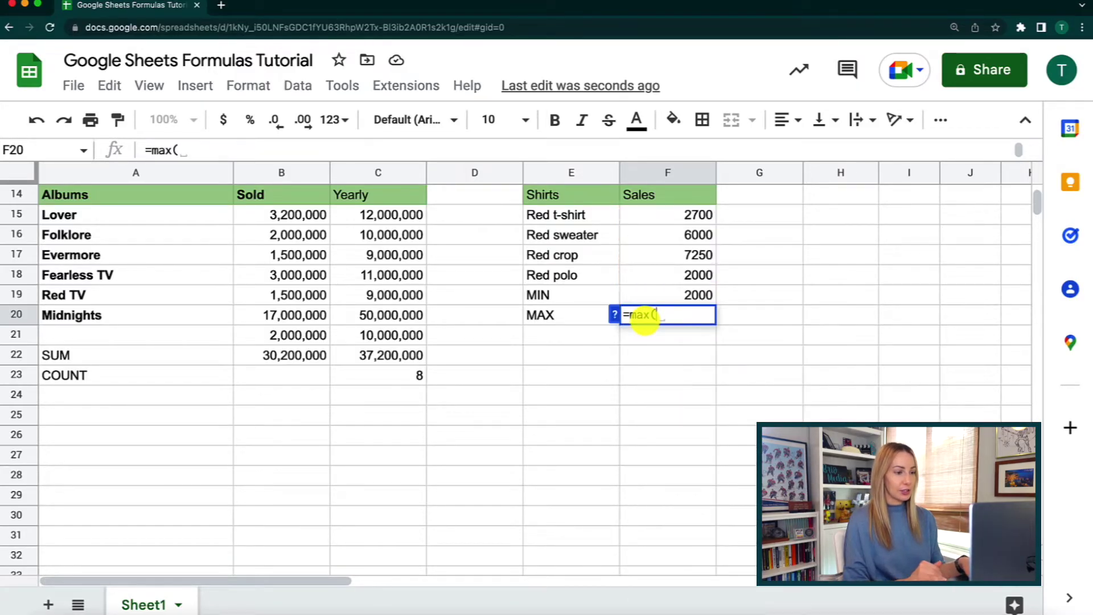
pyautogui.click(683, 214)
pyautogui.moveTo(683, 214); pyautogui.dragTo(691, 279)
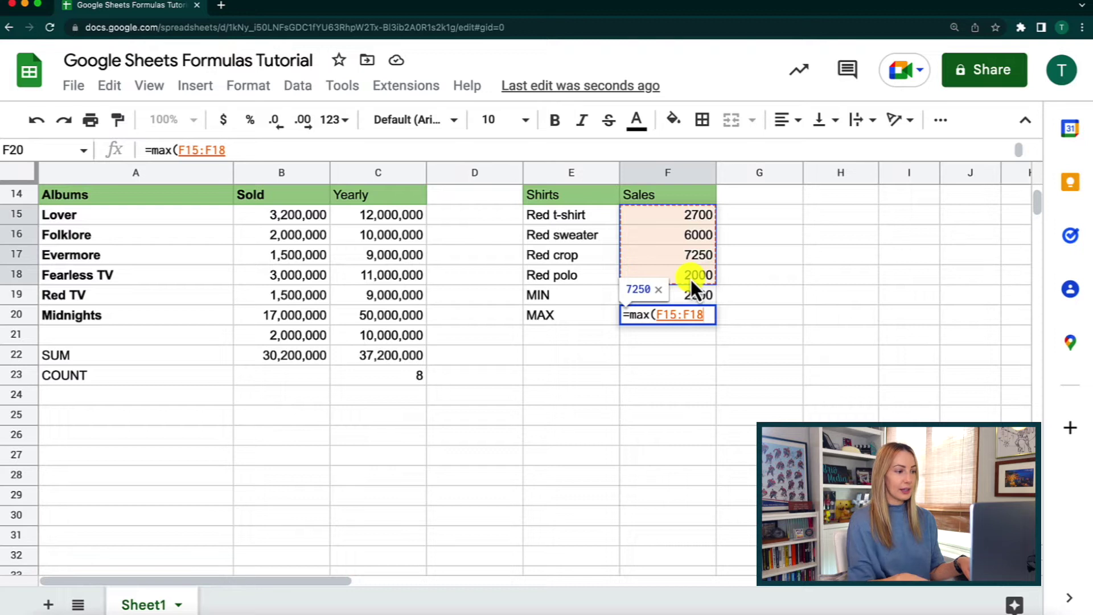
pyautogui.press('Return')
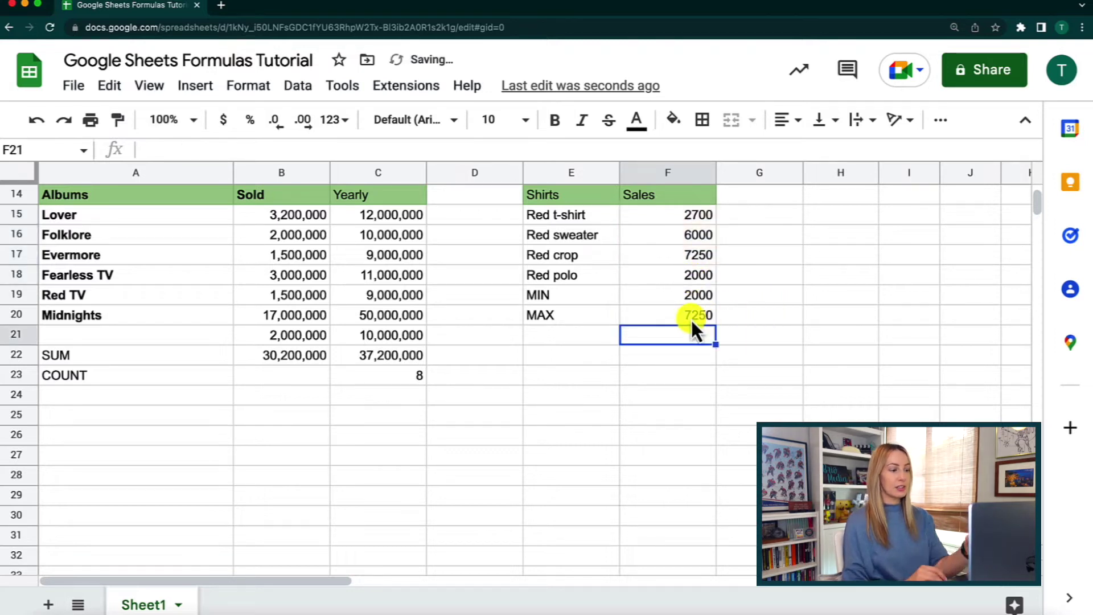
pyautogui.click(696, 319)
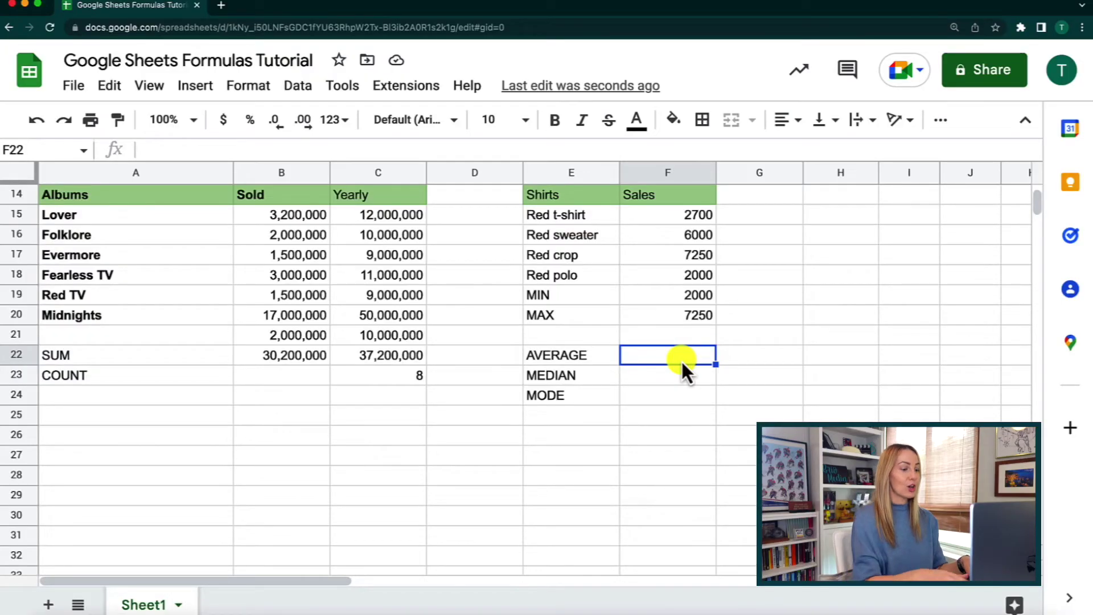
# Enter =AVERAGE(F15:F18) in the AVERAGE row, showing 4487.5.
pyautogui.write('=')
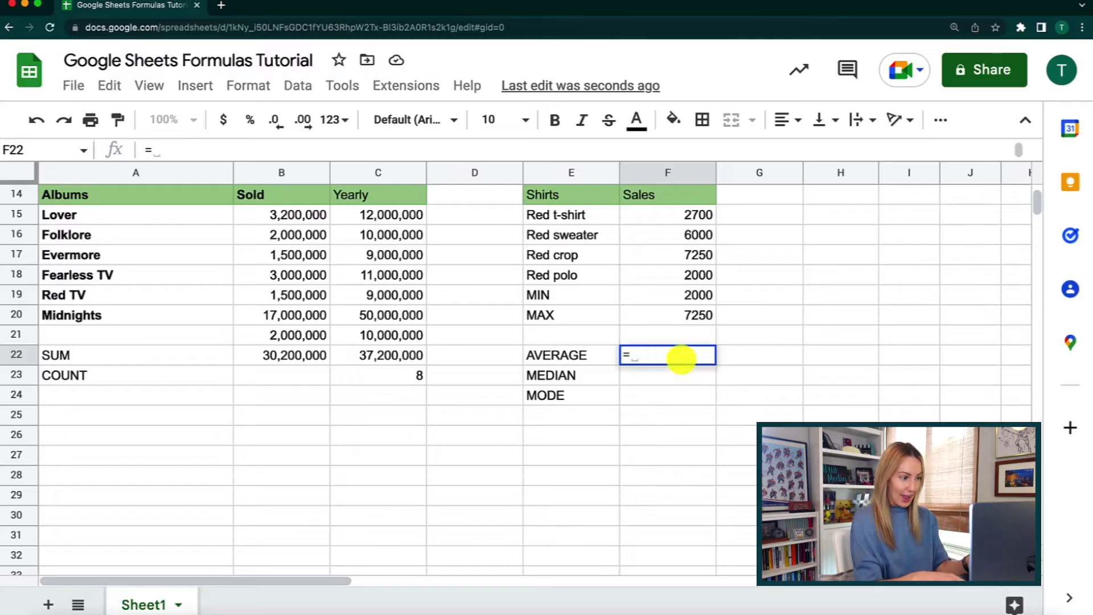
pyautogui.write('average')
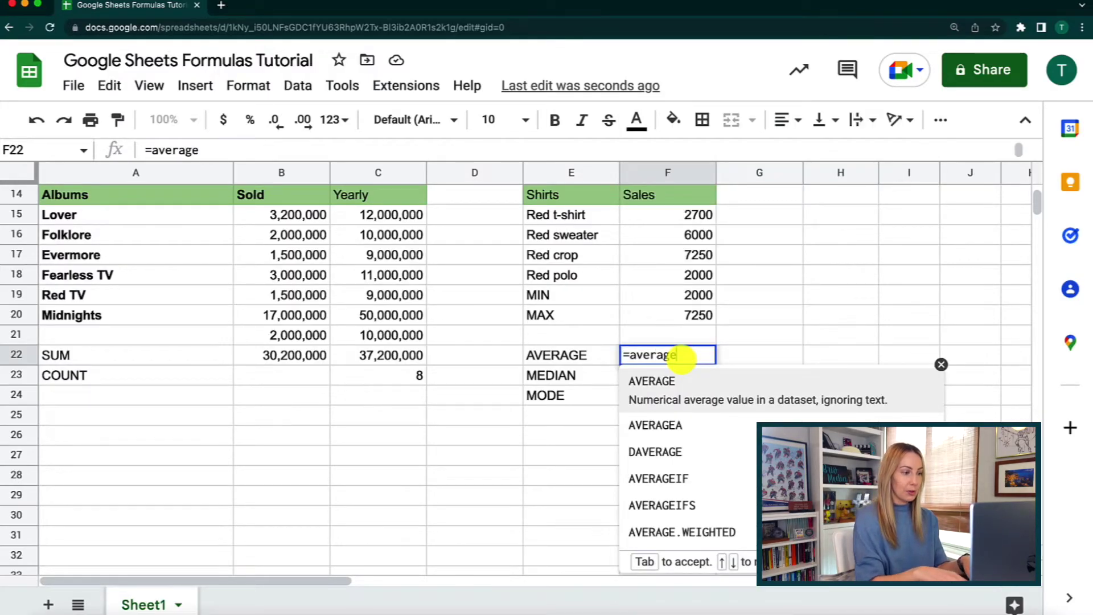
pyautogui.write('(')
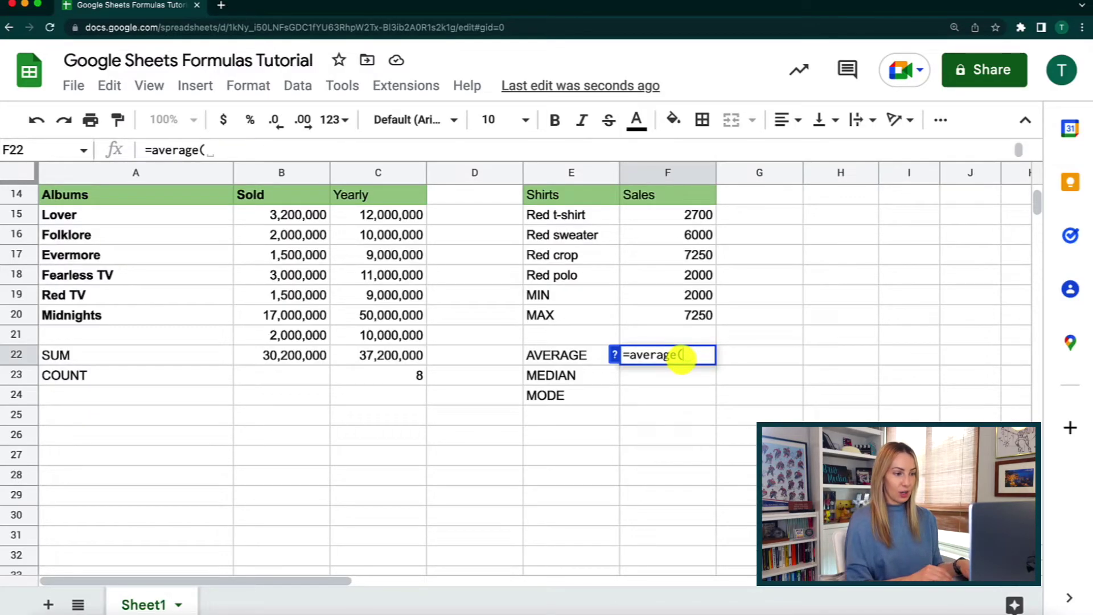
pyautogui.click(704, 218)
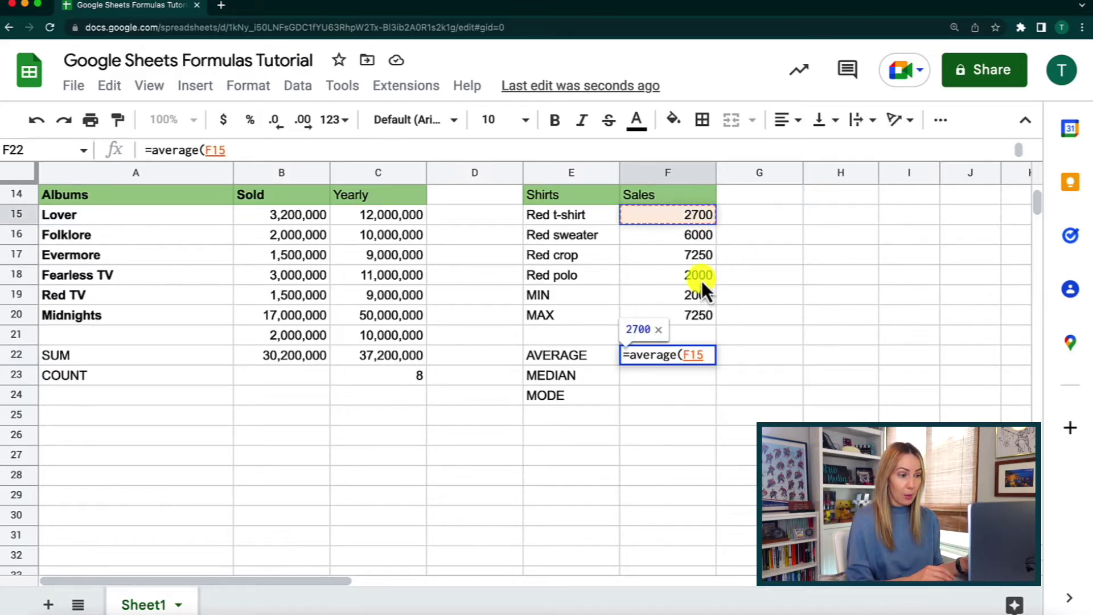
pyautogui.moveTo(705, 219); pyautogui.dragTo(699, 275)
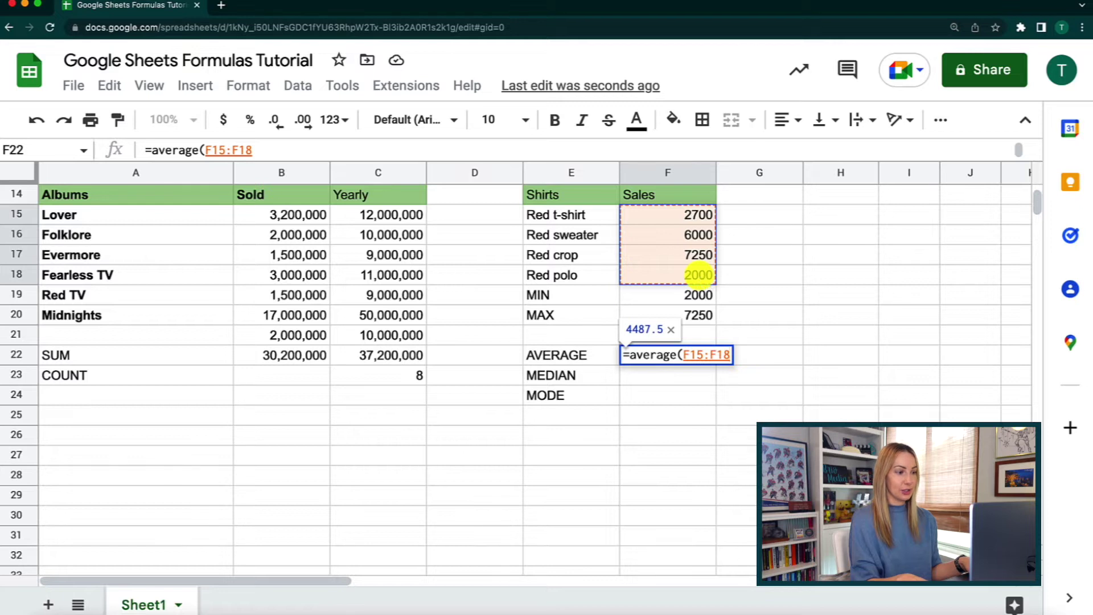
pyautogui.press('Return')
# Enter =MEDIAN(F15:F18) in F23, showing 4350.
pyautogui.click(675, 378)
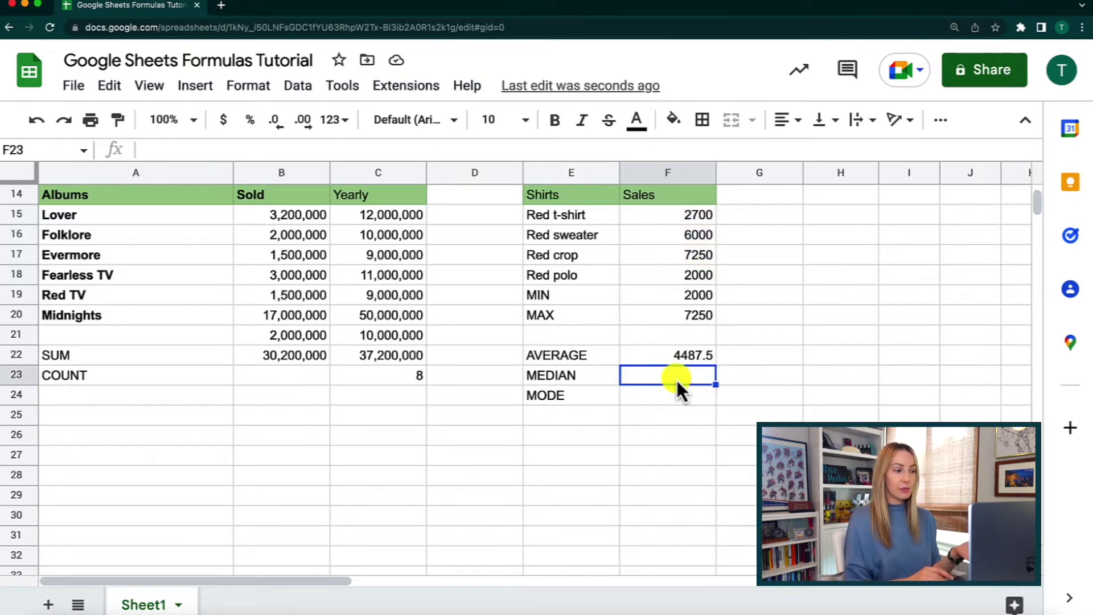
pyautogui.write('=')
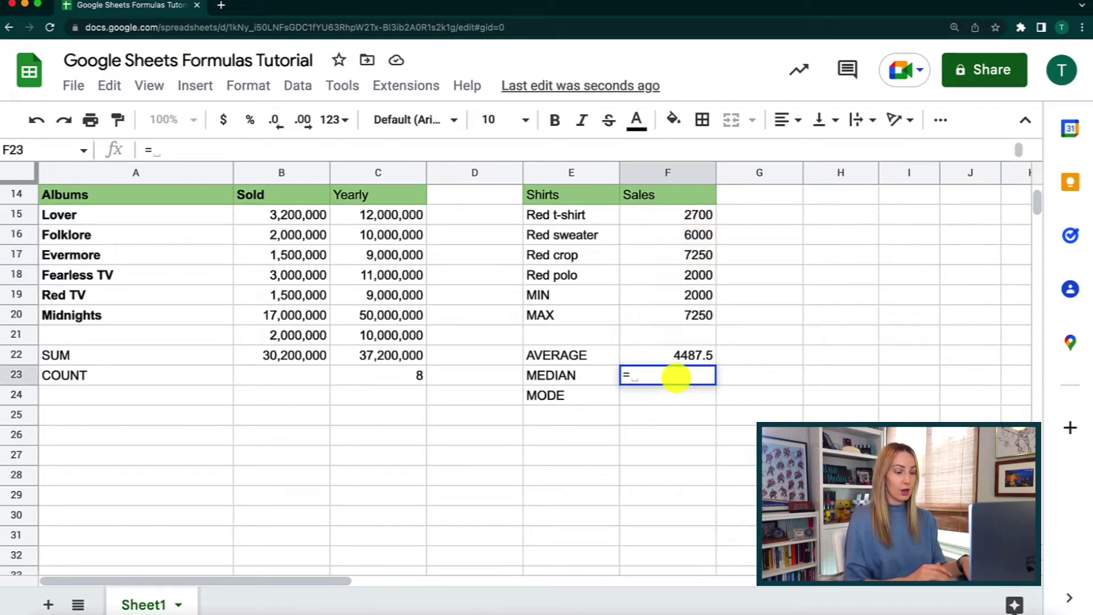
pyautogui.write('median')
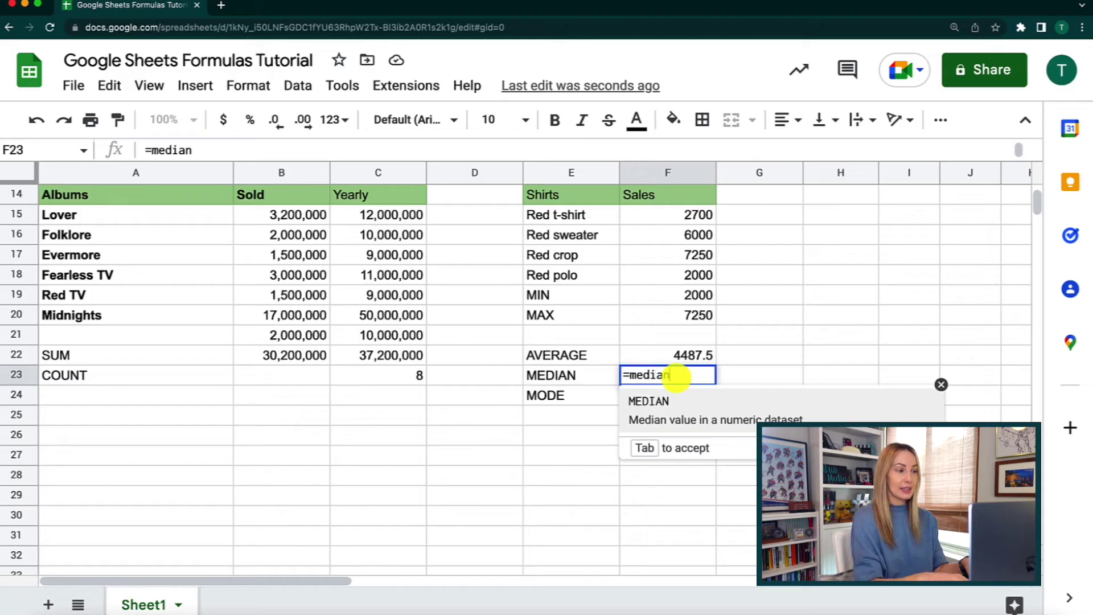
pyautogui.write('(')
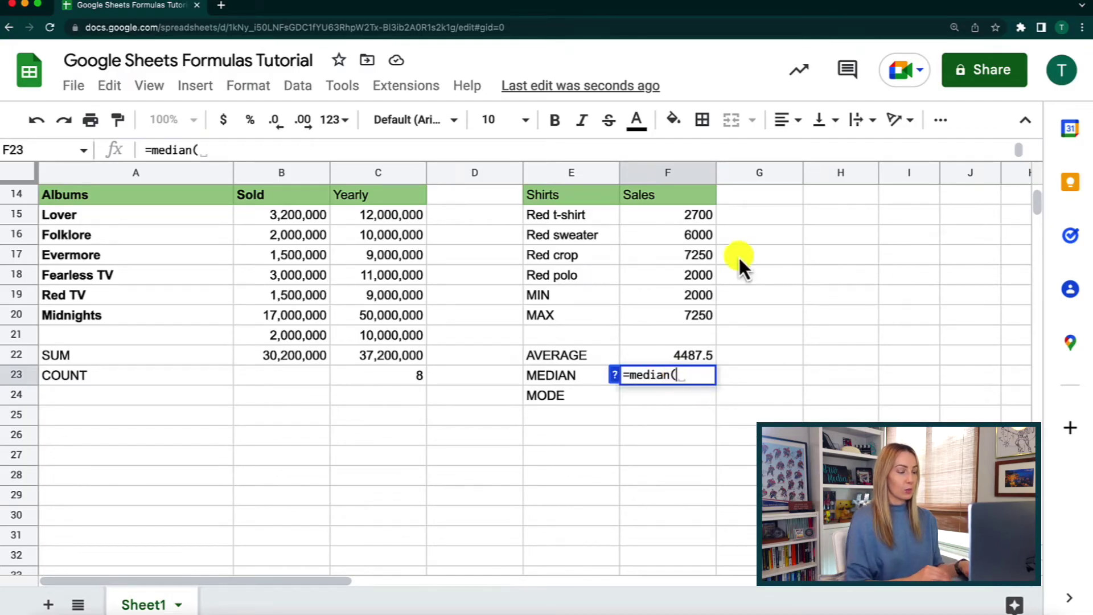
pyautogui.moveTo(698, 220); pyautogui.dragTo(698, 279)
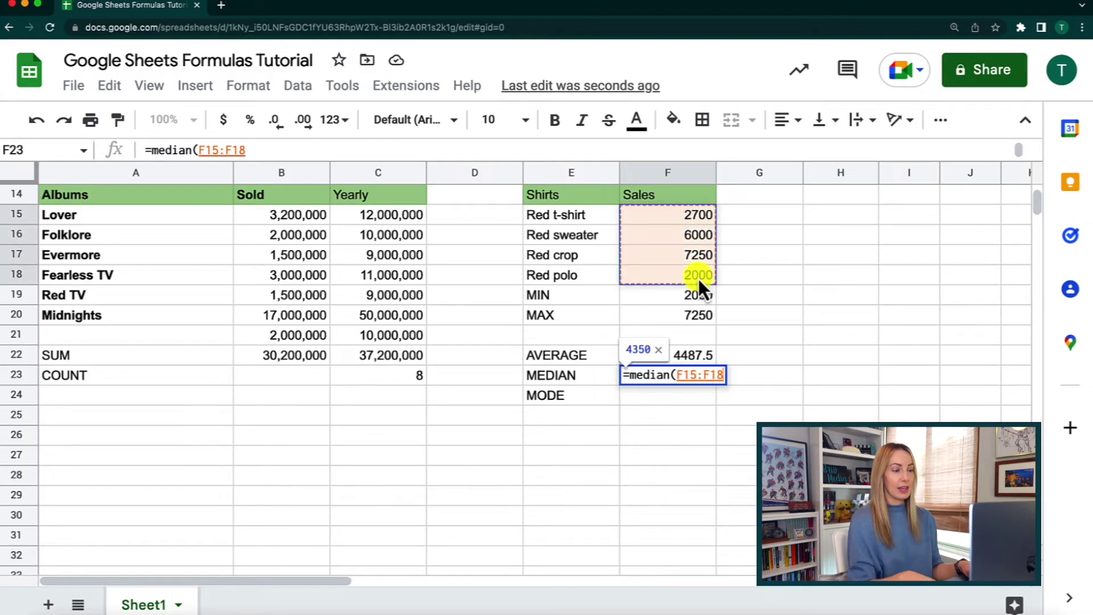
pyautogui.press('Return')
# Enter =MODE(F15:F18) in F24, showing 2000.
pyautogui.write('=mo')
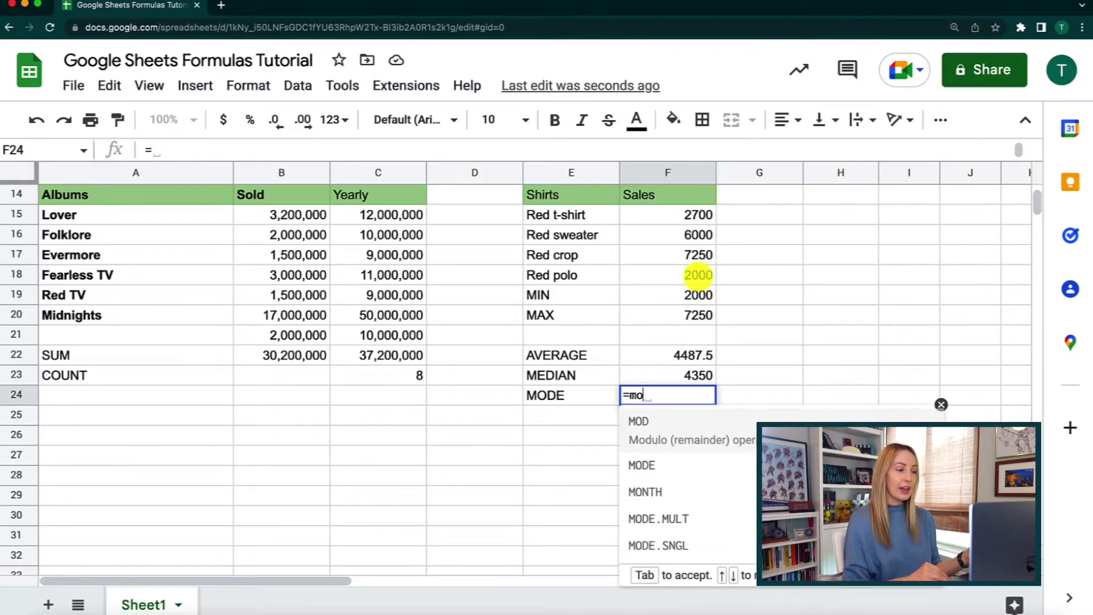
pyautogui.write('de')
pyautogui.press('Tab')
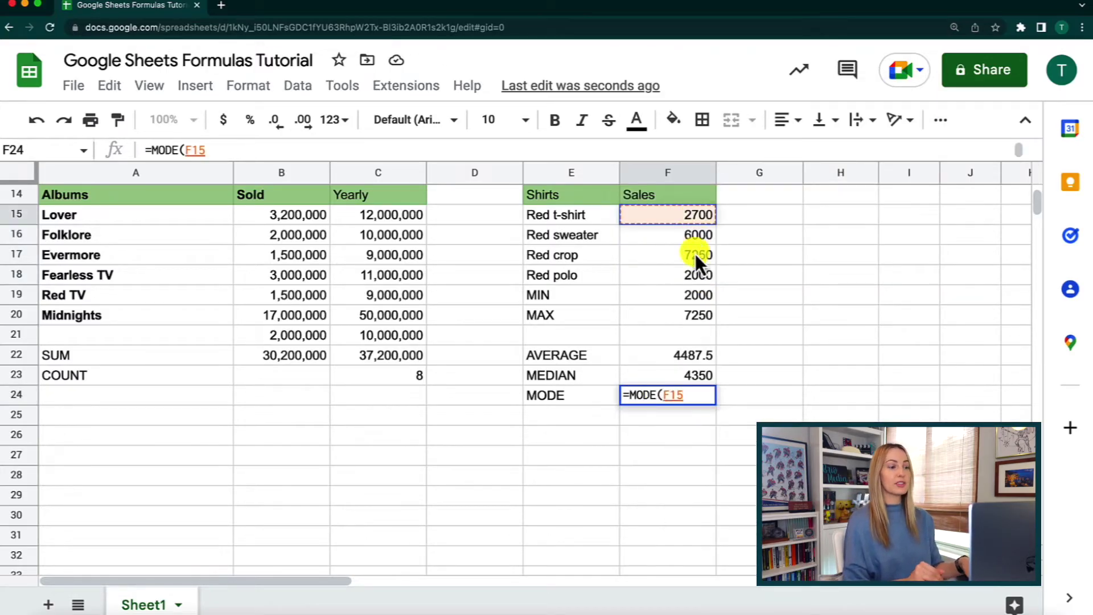
pyautogui.click(697, 215)
pyautogui.moveTo(699, 296); pyautogui.dragTo(696, 282)
pyautogui.press('Return')
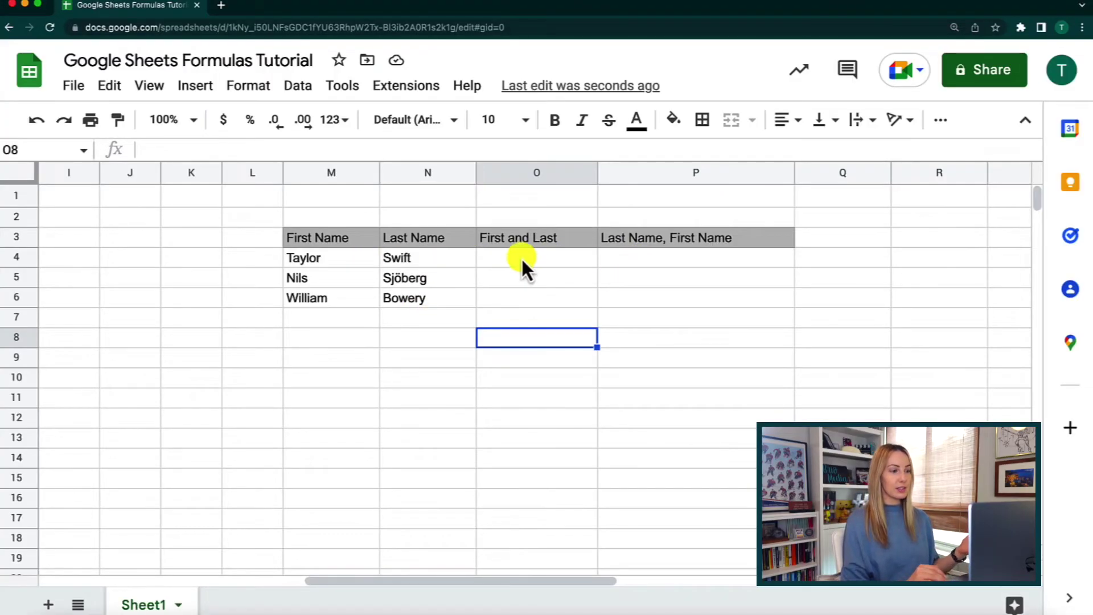
# Enter =M4&N4 in O4 to join Taylor and Swift into TaylorSwift.
pyautogui.click(551, 255)
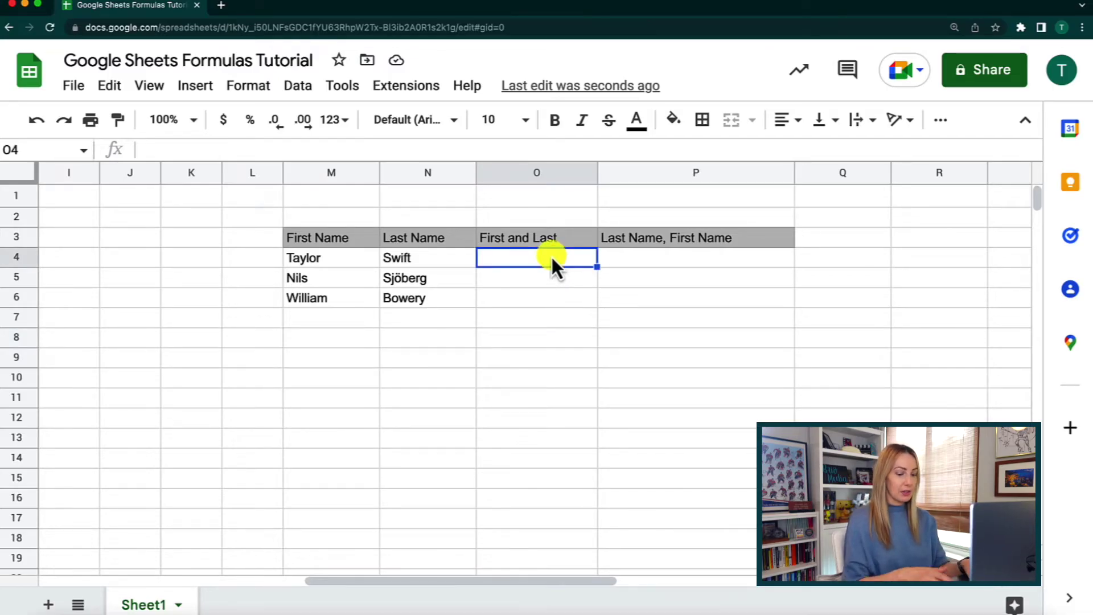
pyautogui.write('=')
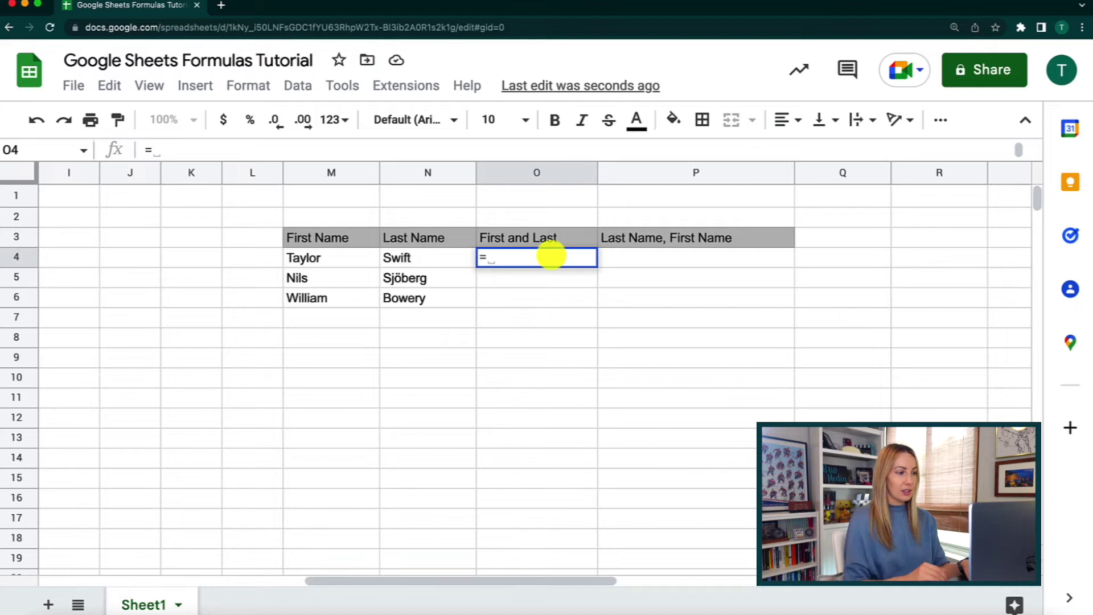
pyautogui.click(302, 257)
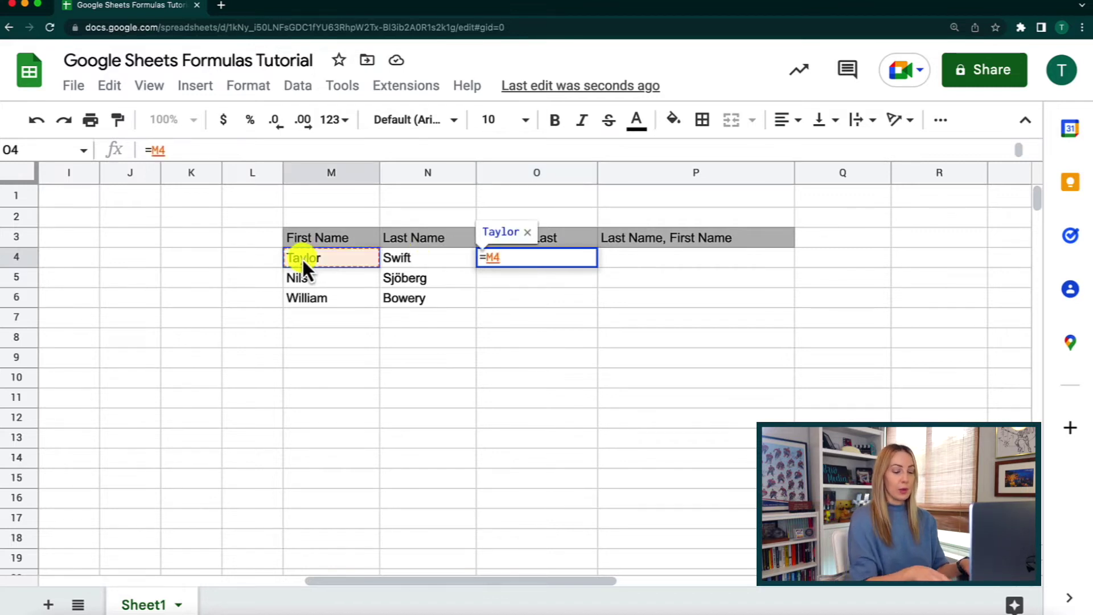
pyautogui.write('&')
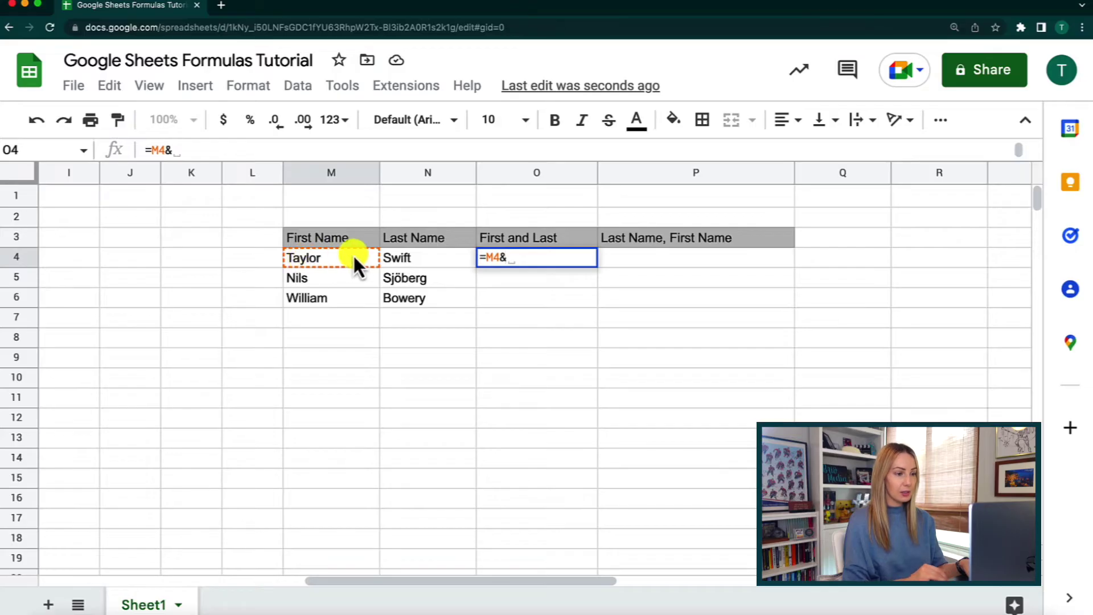
pyautogui.click(415, 258)
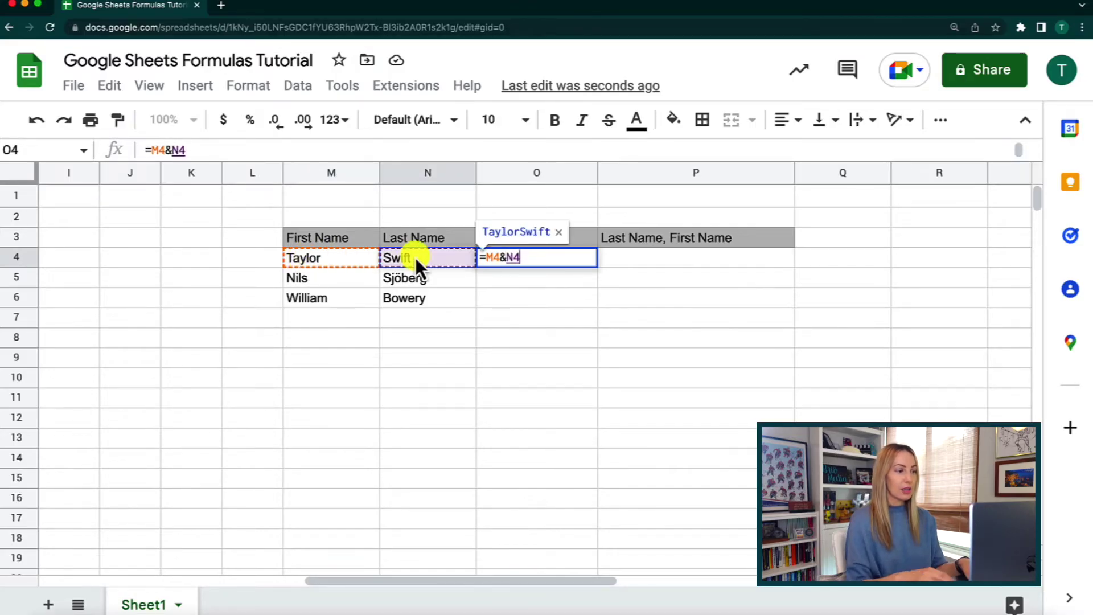
pyautogui.press('Return')
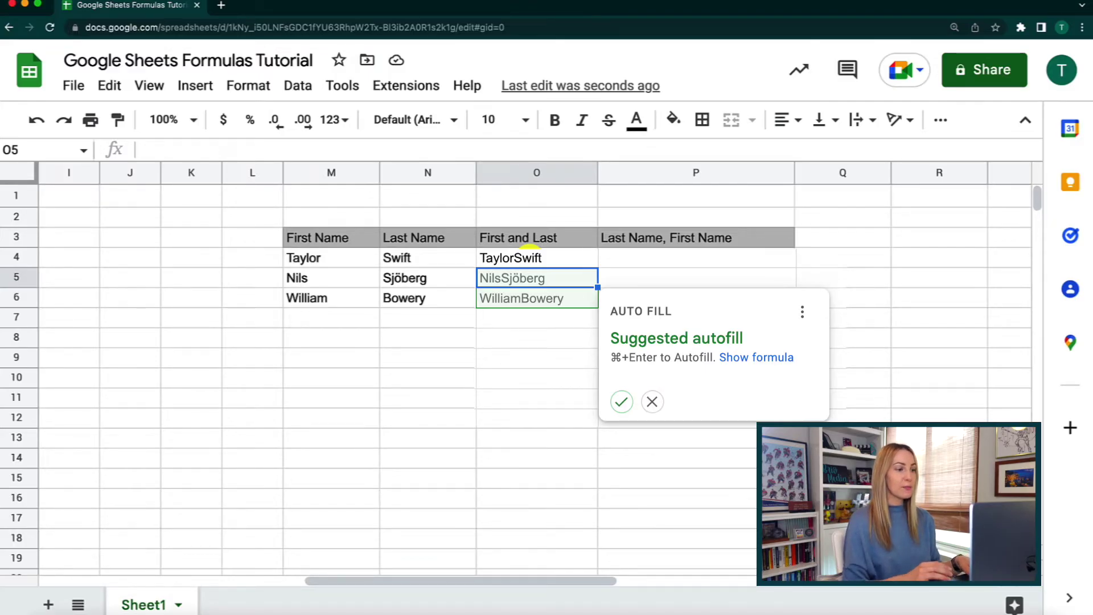
# Dismiss the Auto Fill suggestion and fill the O4 formula down to O6.
pyautogui.press('Escape')
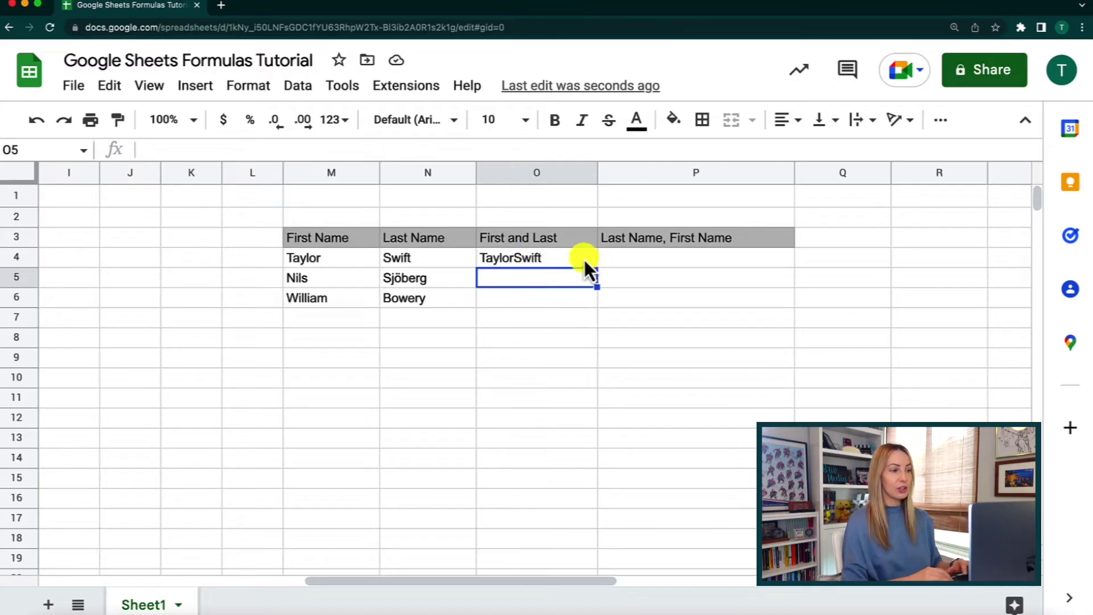
pyautogui.click(592, 262)
pyautogui.moveTo(597, 267); pyautogui.dragTo(596, 303)
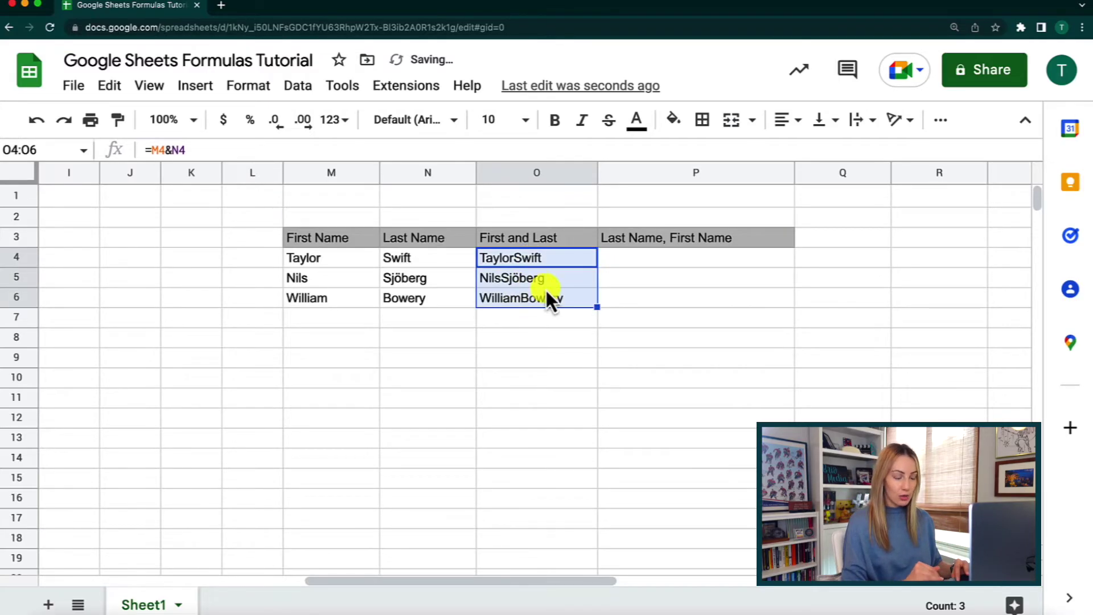
pyautogui.click(642, 262)
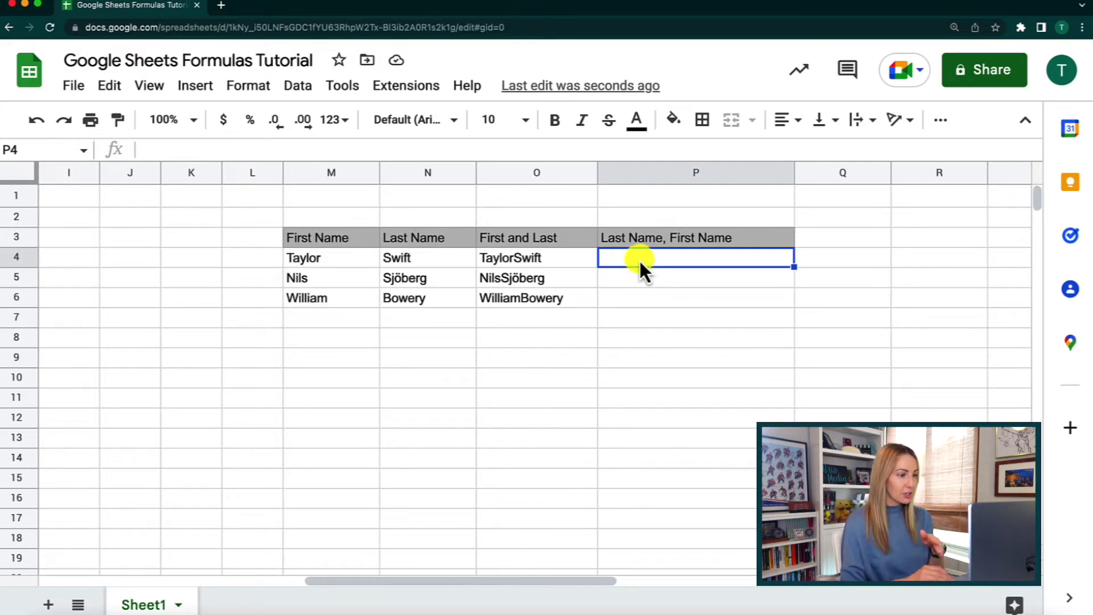
# Enter =(N4&", "&M4) in P4 and fill it down to P6 for all three names.
pyautogui.write('=')
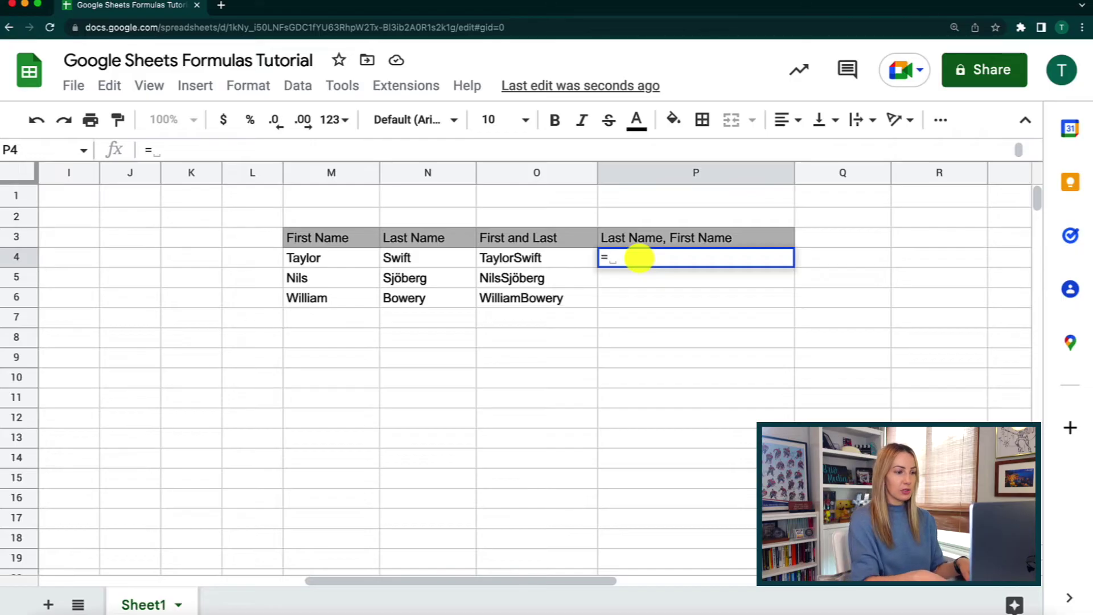
pyautogui.write('(')
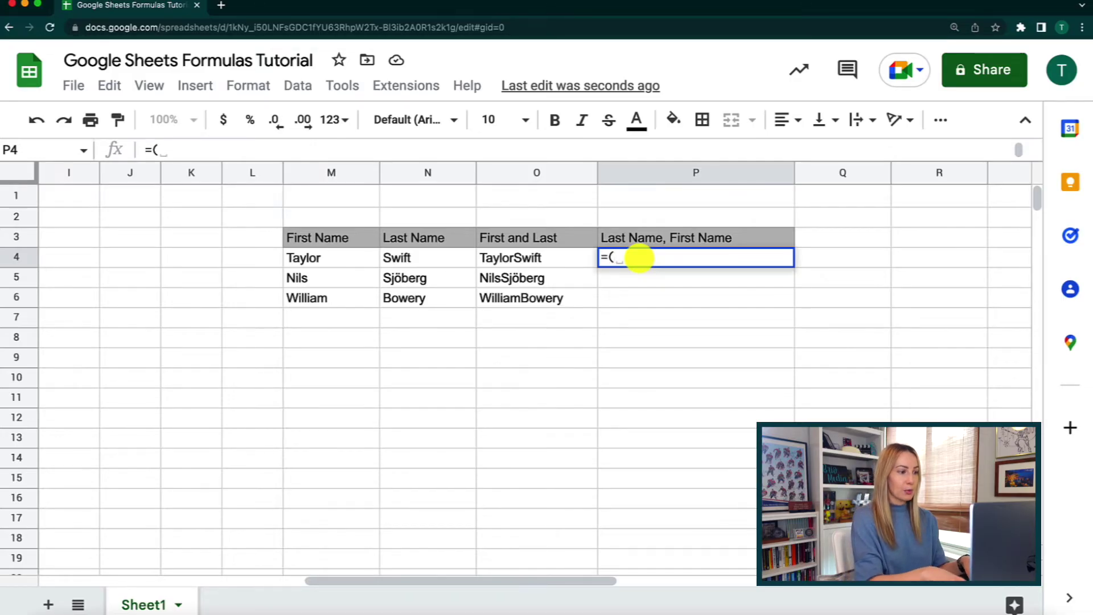
pyautogui.click(434, 257)
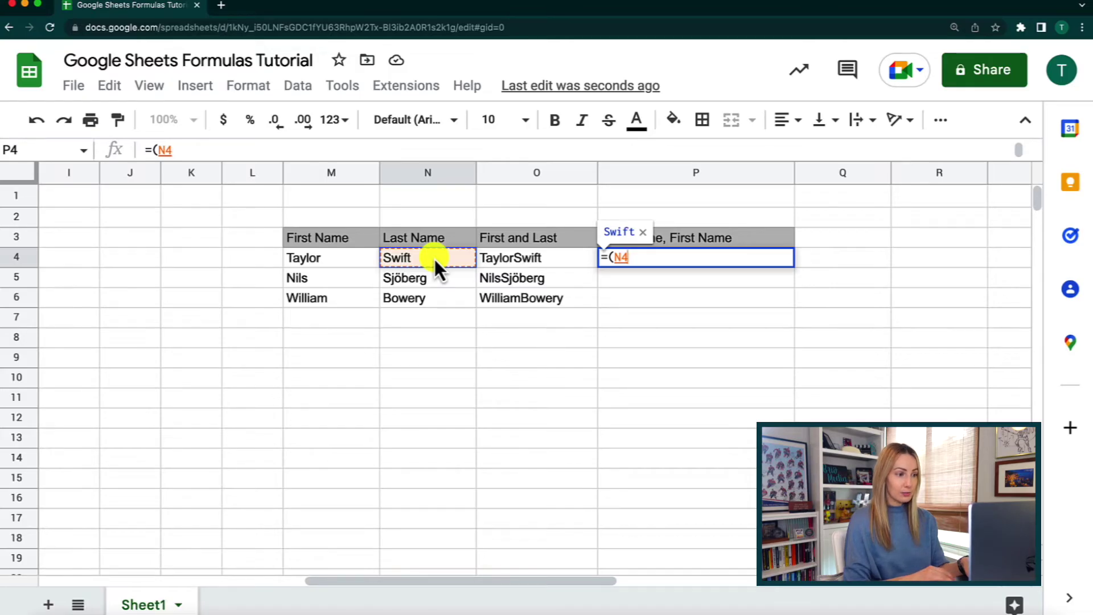
pyautogui.write('&')
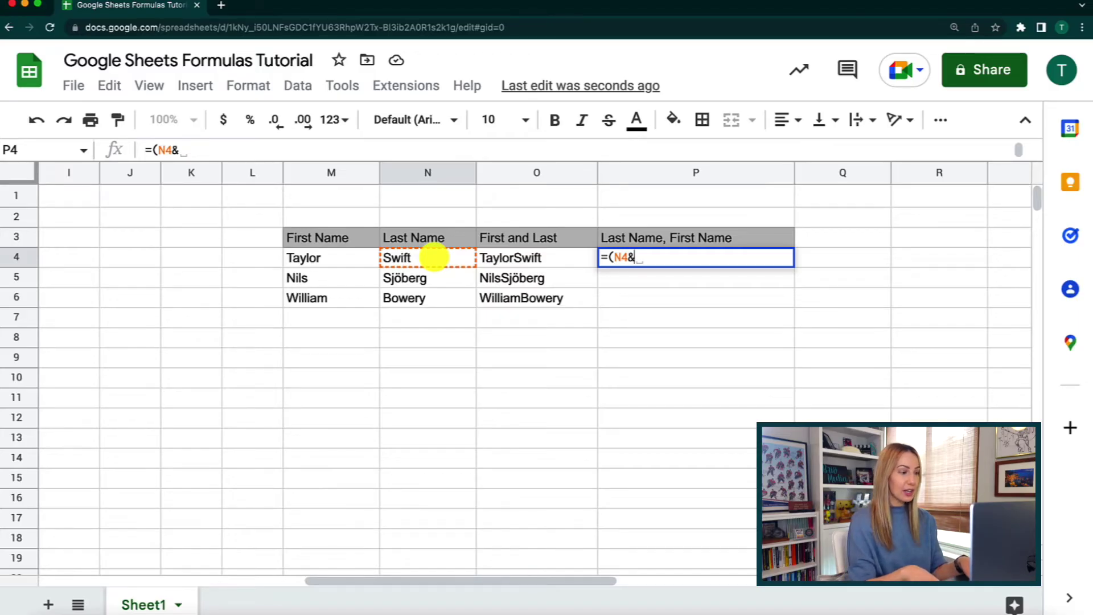
pyautogui.write('",')
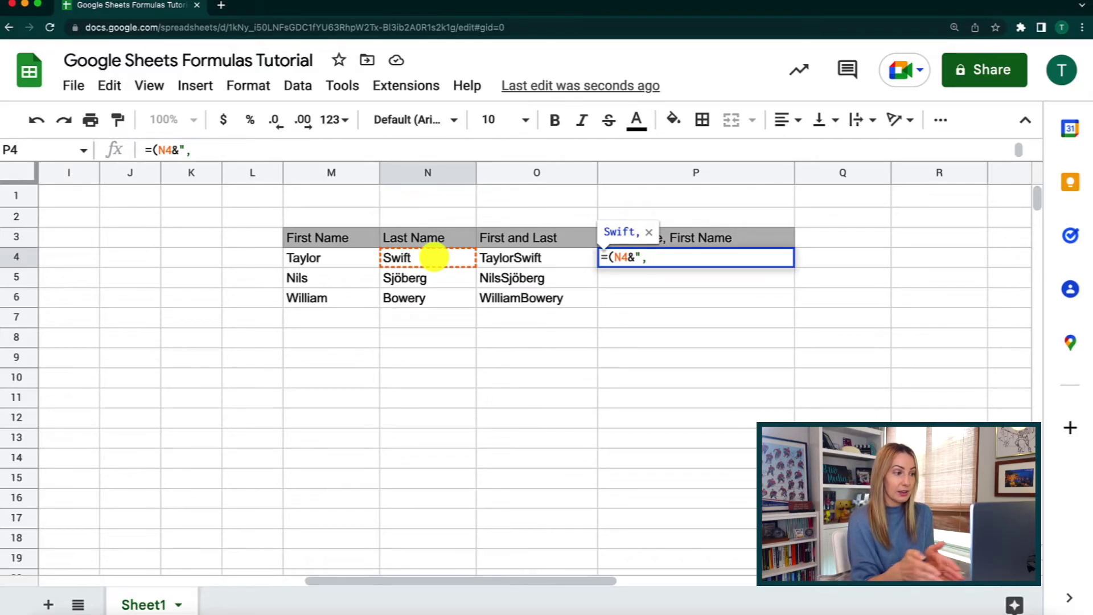
pyautogui.write('"')
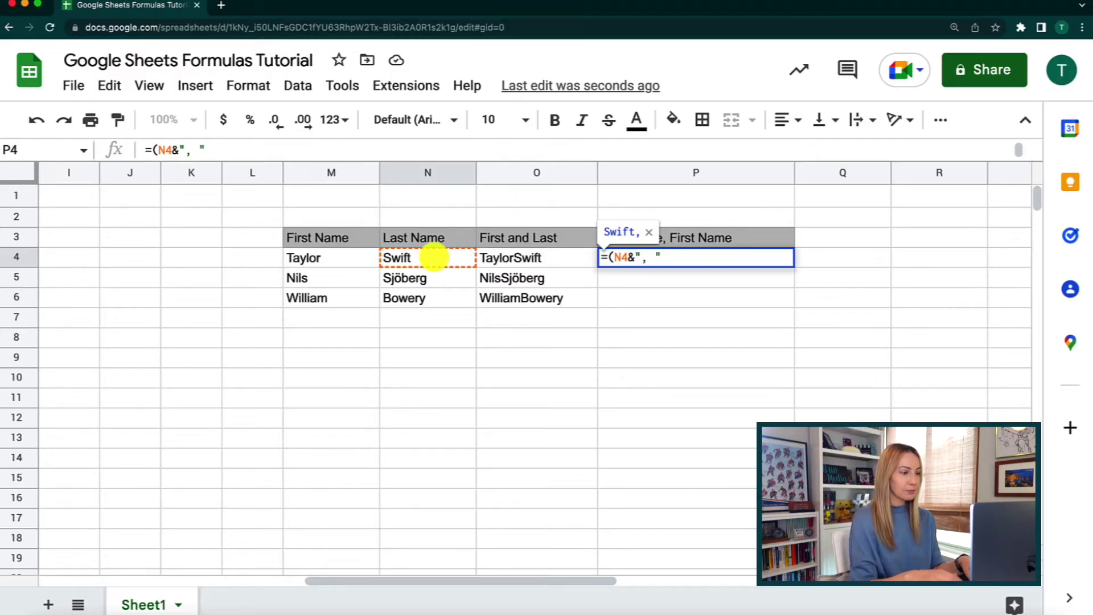
pyautogui.write('&')
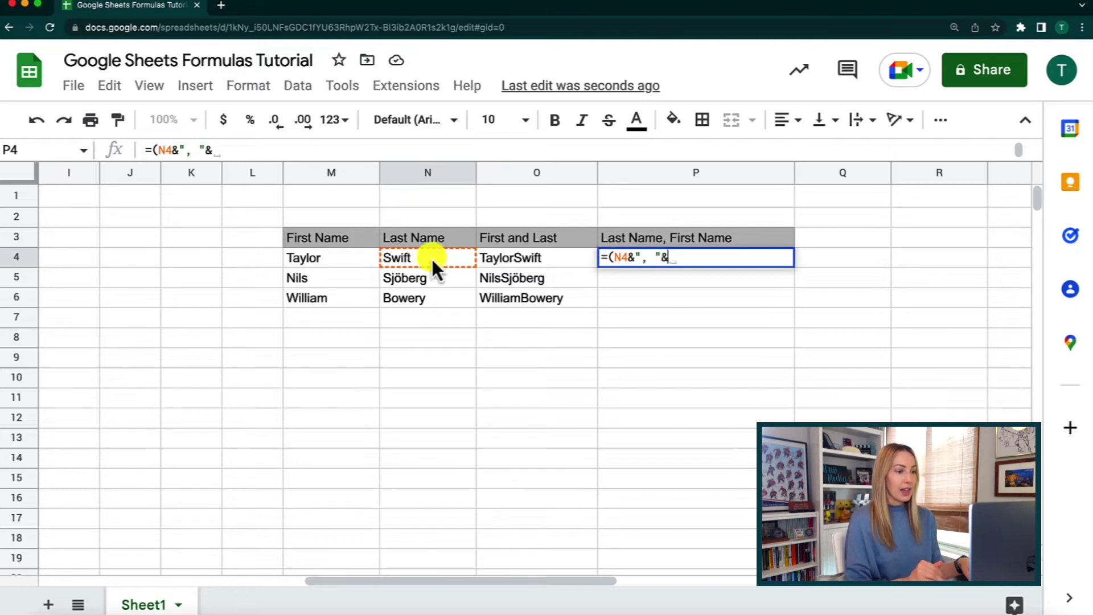
pyautogui.click(327, 255)
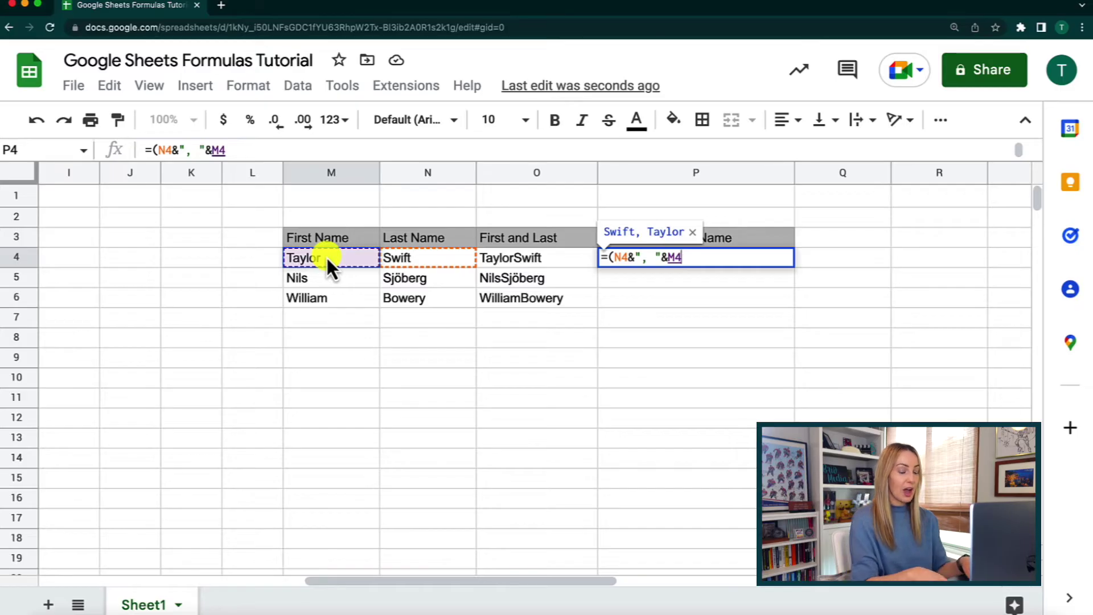
pyautogui.write(')')
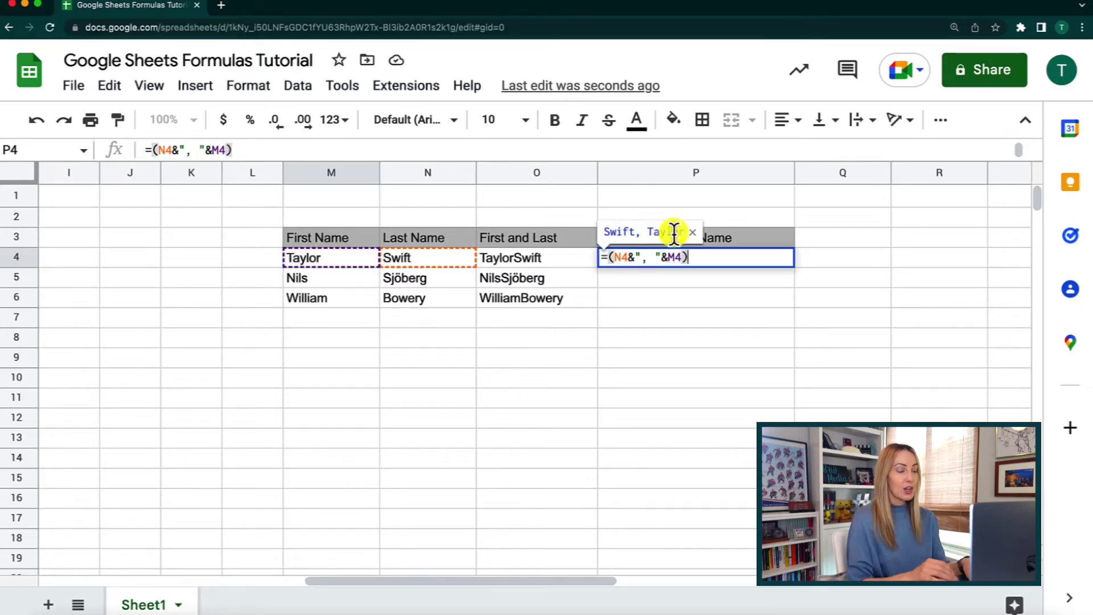
pyautogui.press('Return')
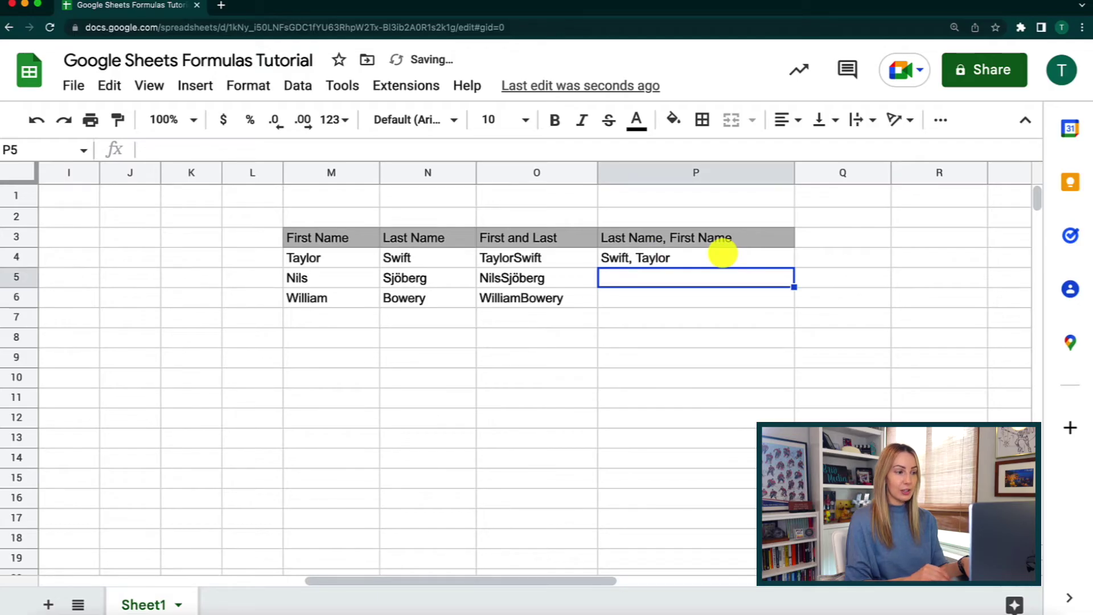
pyautogui.click(785, 263)
pyautogui.moveTo(794, 267); pyautogui.dragTo(797, 293)
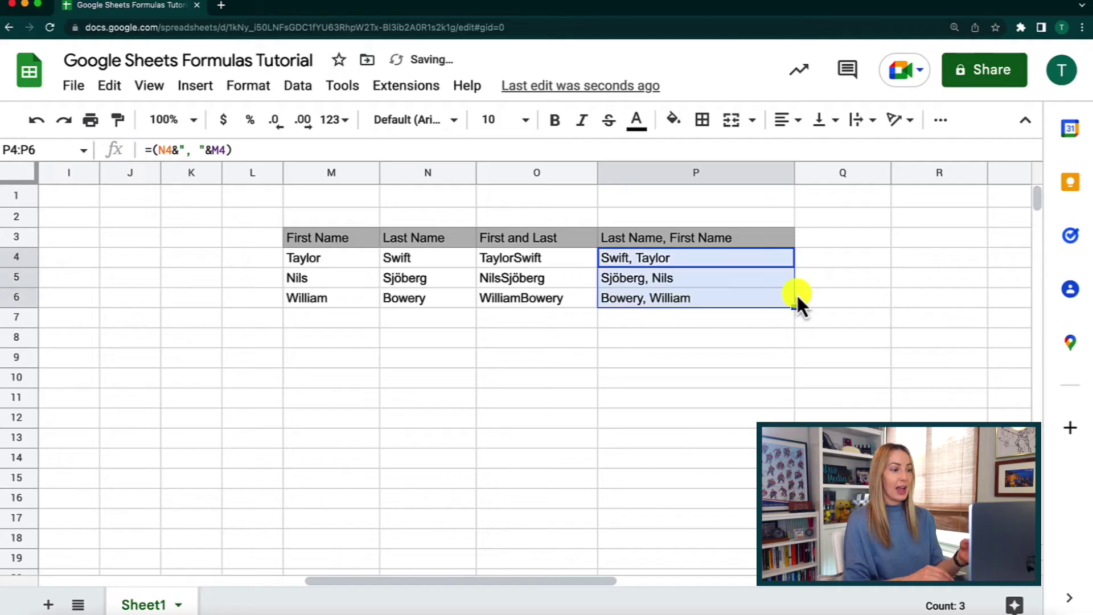
pyautogui.click(766, 322)
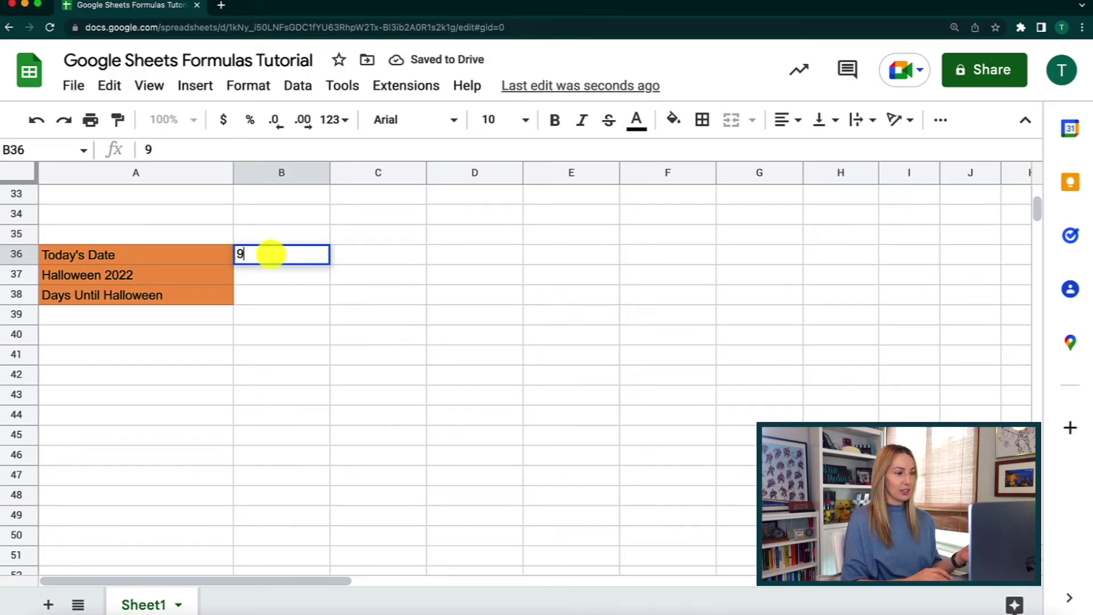
# Replace the typed 9/21/22 in B36 with a =today() formula.
pyautogui.write('/21/2')
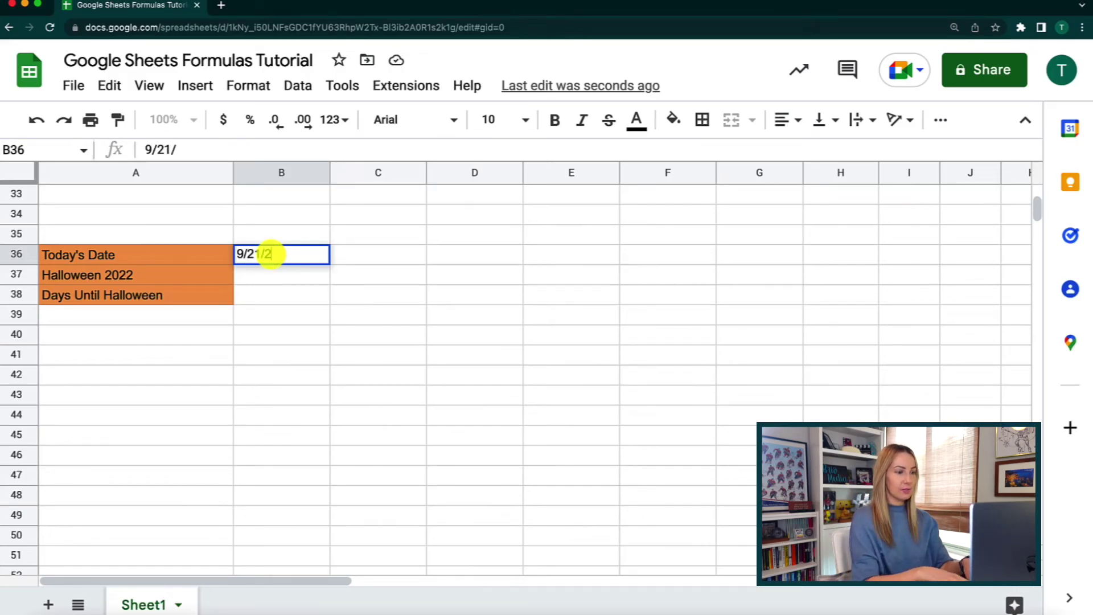
pyautogui.write('2')
pyautogui.press('Tab')
pyautogui.click(303, 257)
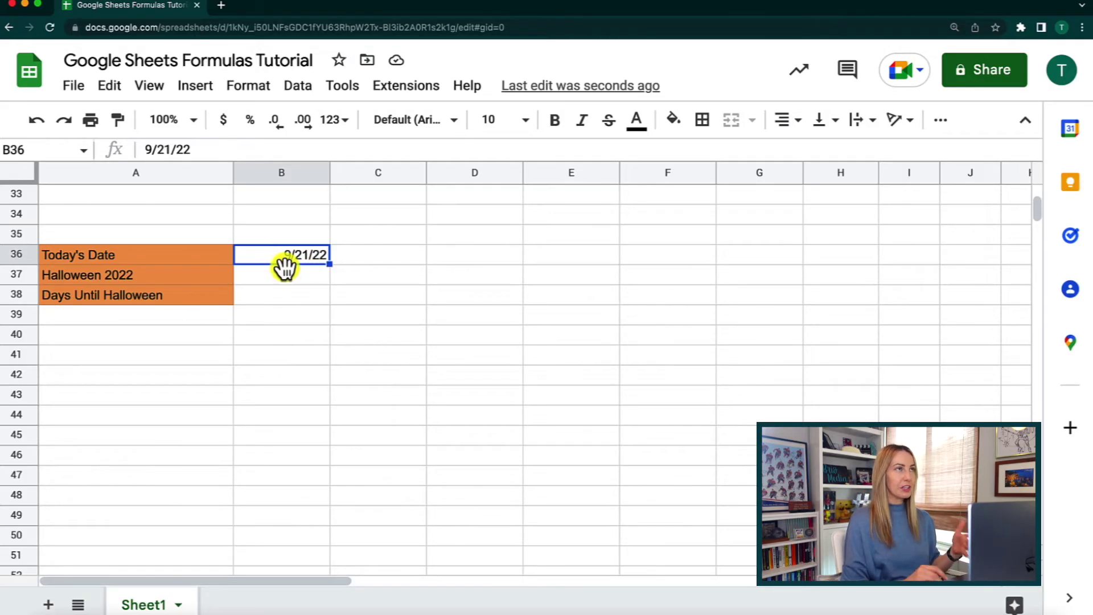
pyautogui.press('Delete')
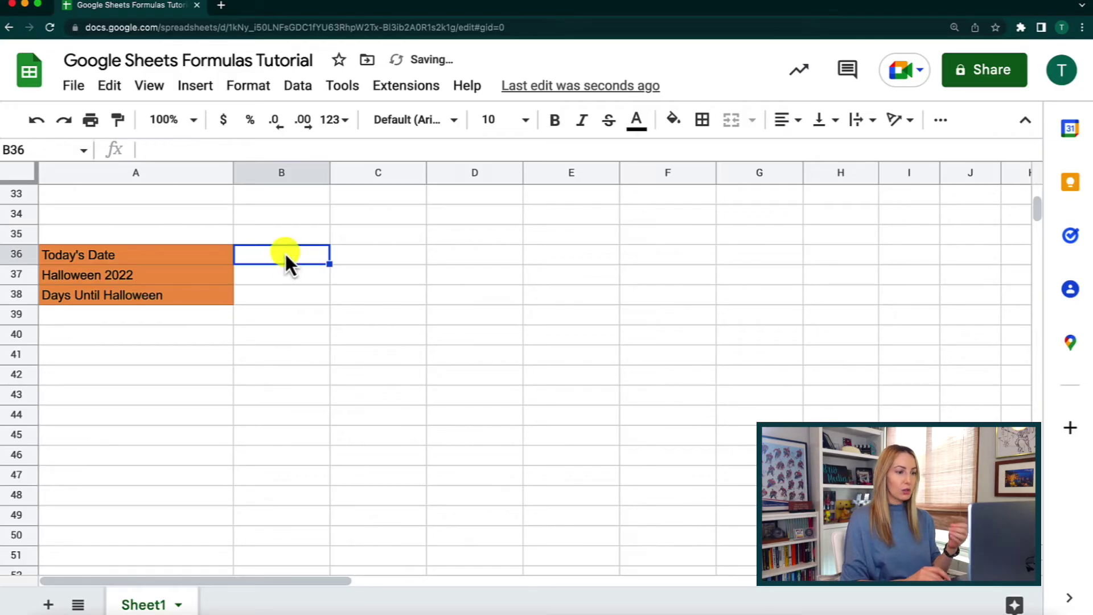
pyautogui.write('=')
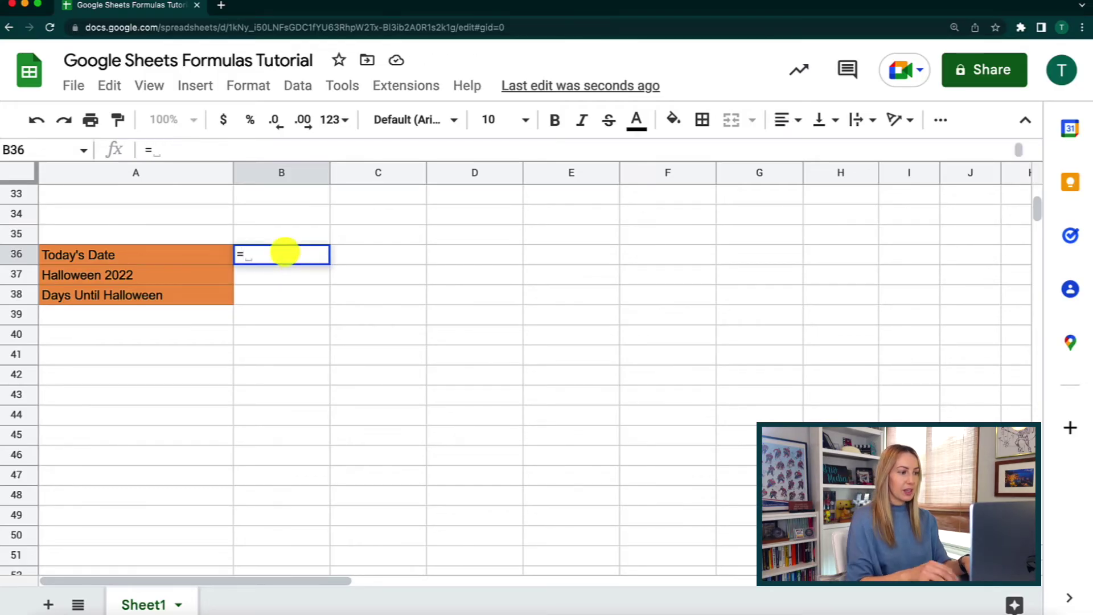
pyautogui.write('today')
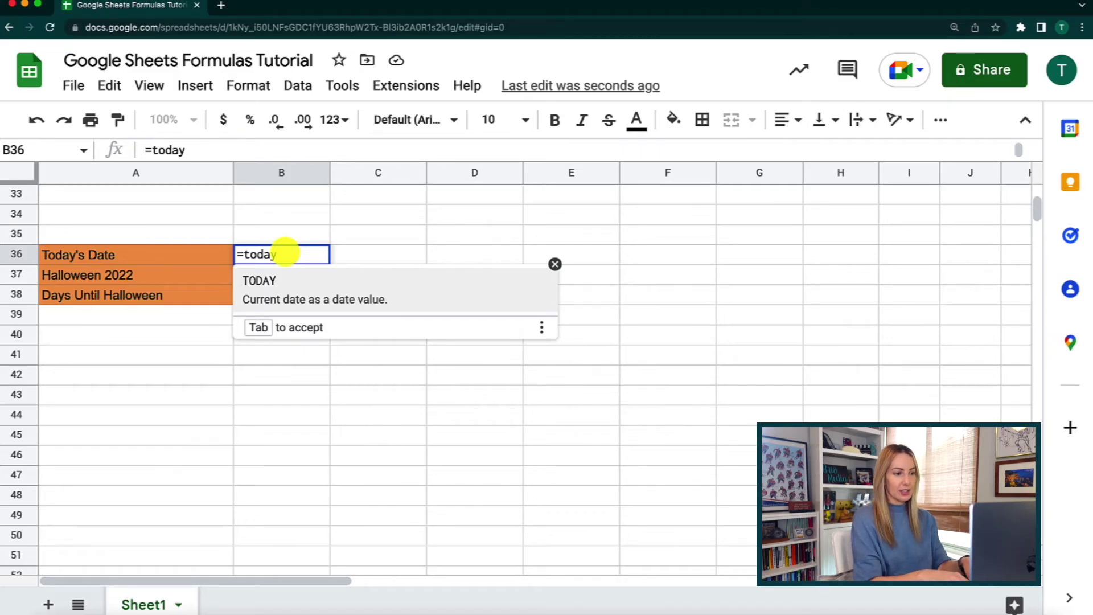
pyautogui.write('()')
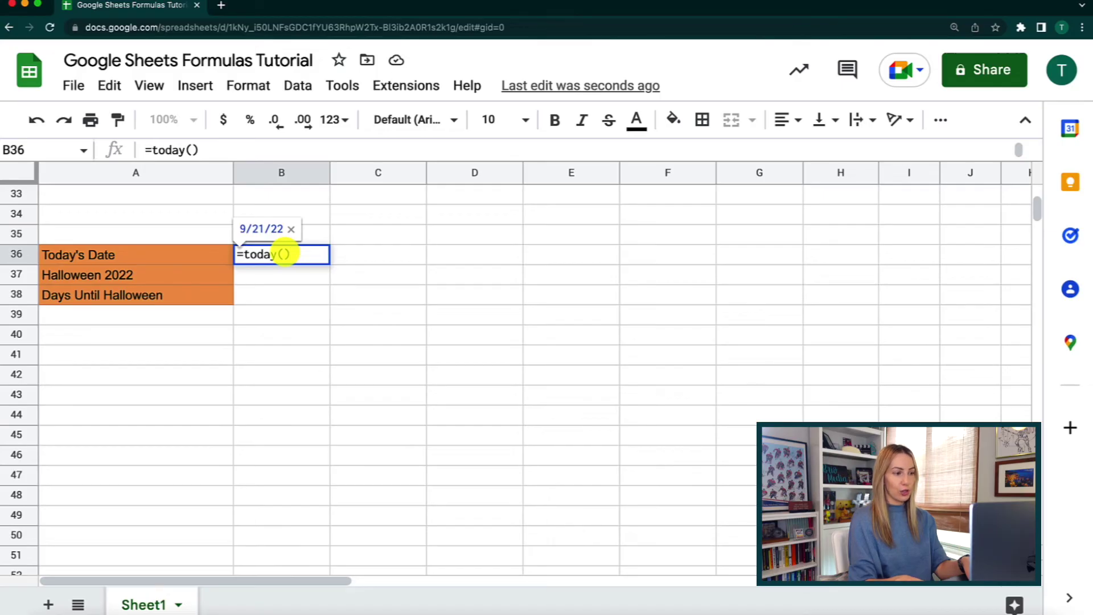
pyautogui.press('Return')
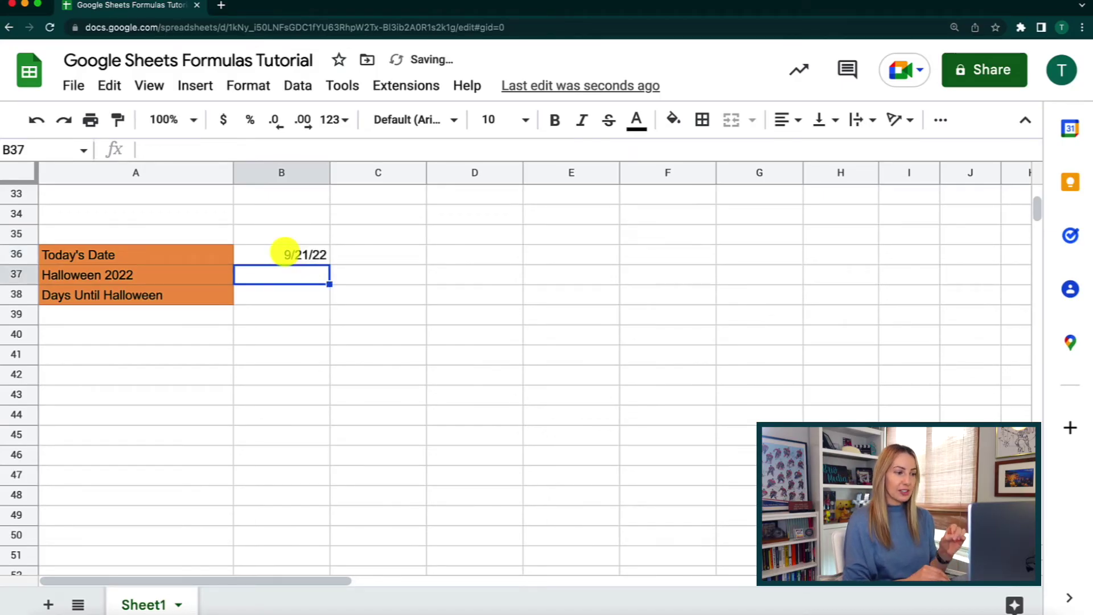
pyautogui.click(306, 257)
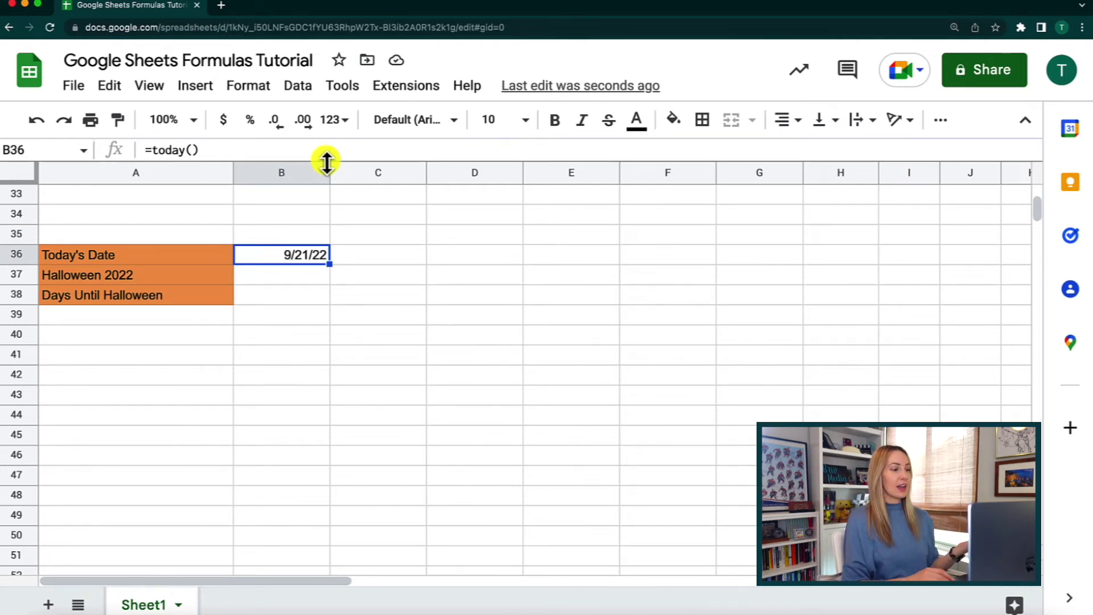
# Enter the Halloween date 10/31/22 in B37.
pyautogui.click(297, 275)
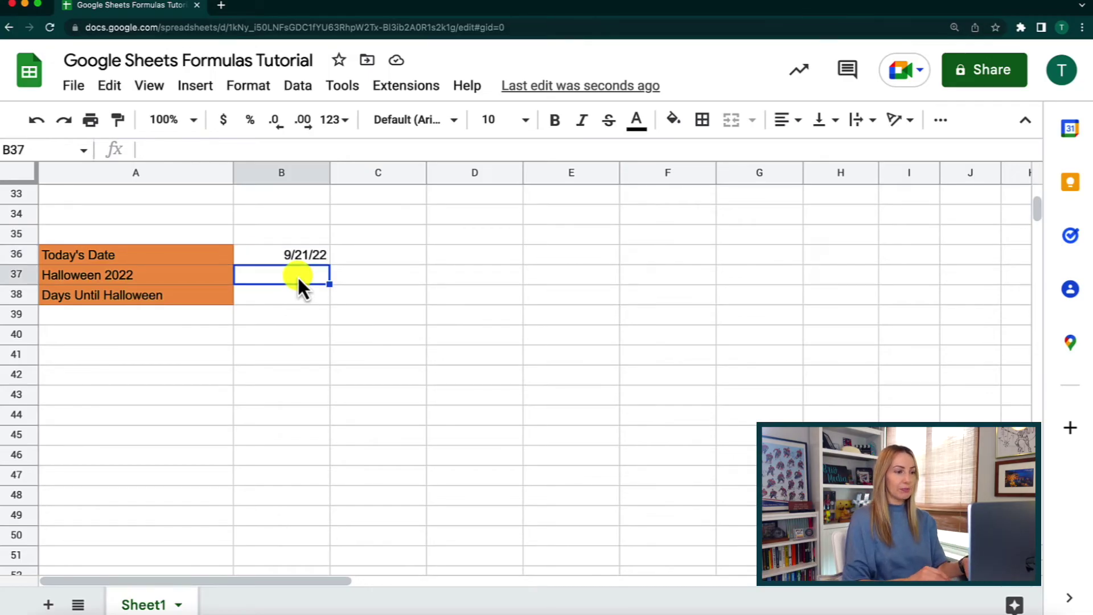
pyautogui.write('10/31/22')
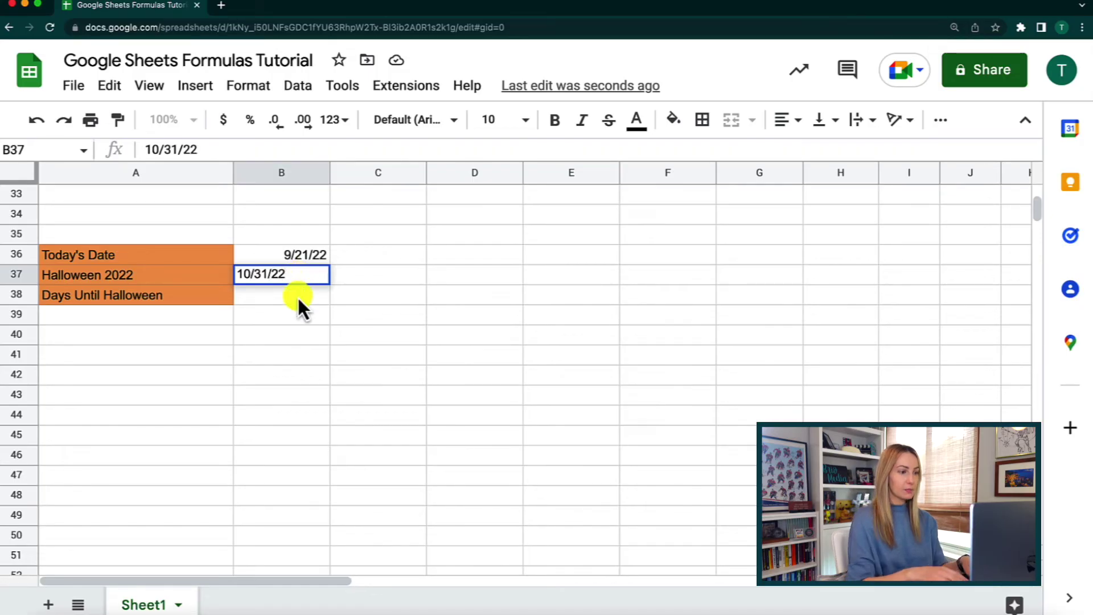
pyautogui.click(297, 295)
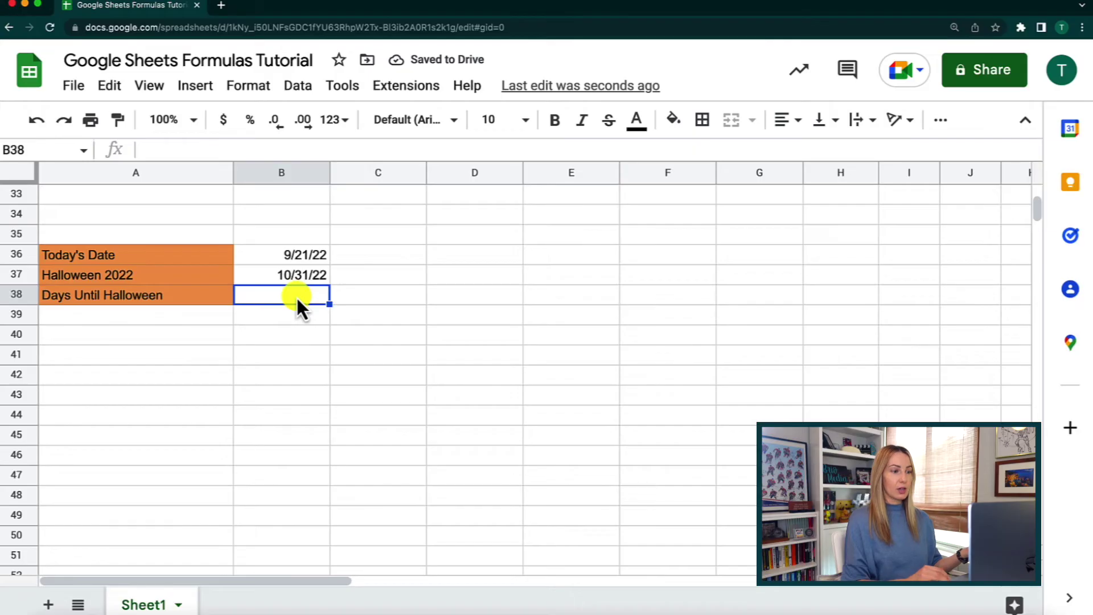
# Enter =B37-B36 in B38 to get 40 days until Halloween.
pyautogui.write('=')
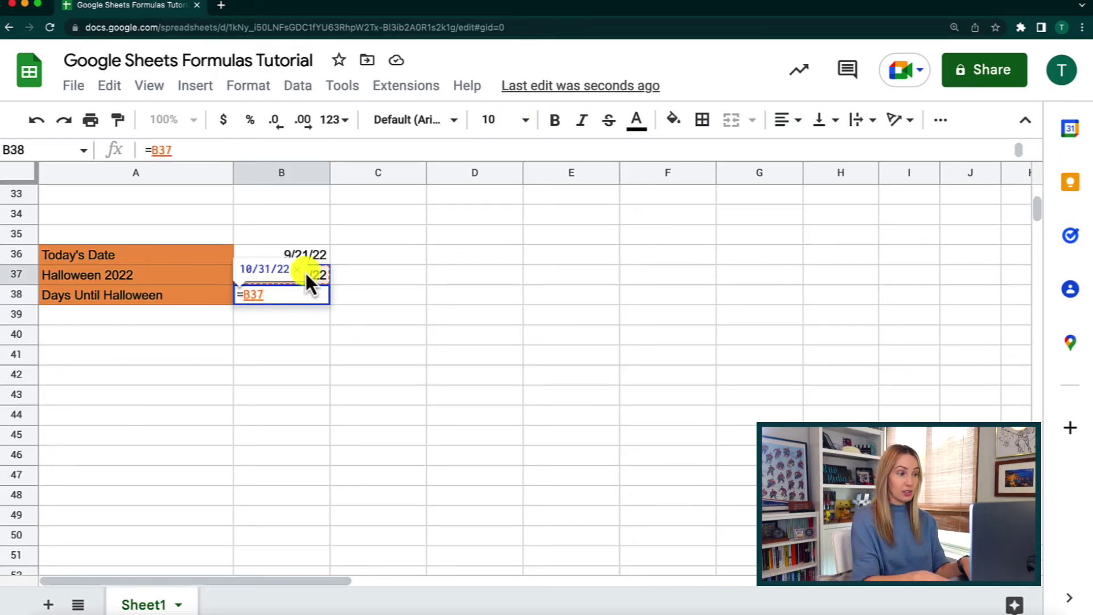
pyautogui.write('-')
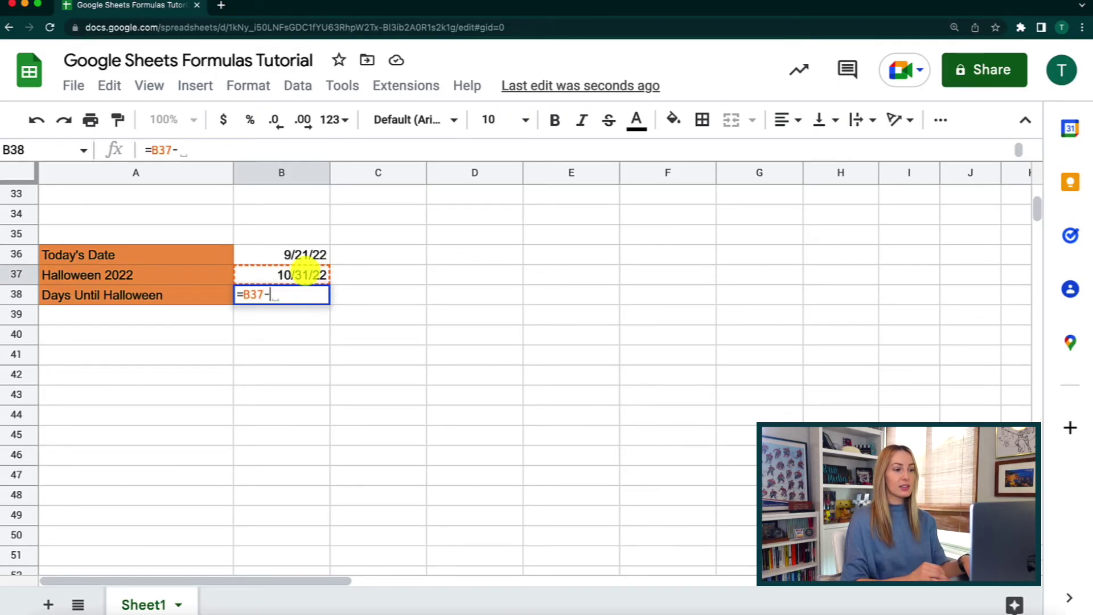
pyautogui.click(295, 256)
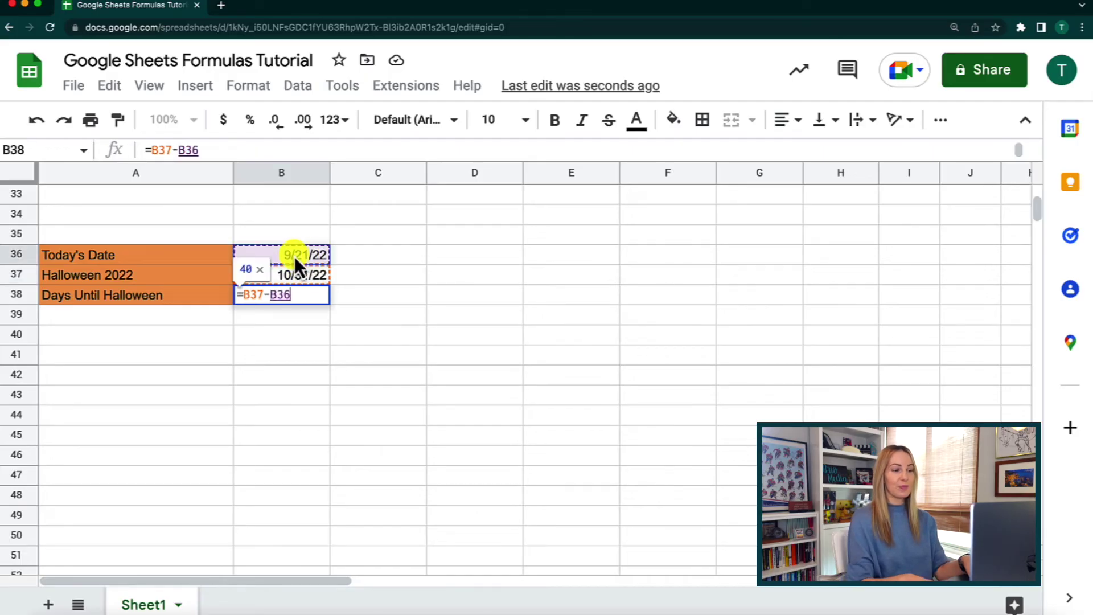
pyautogui.press('Return')
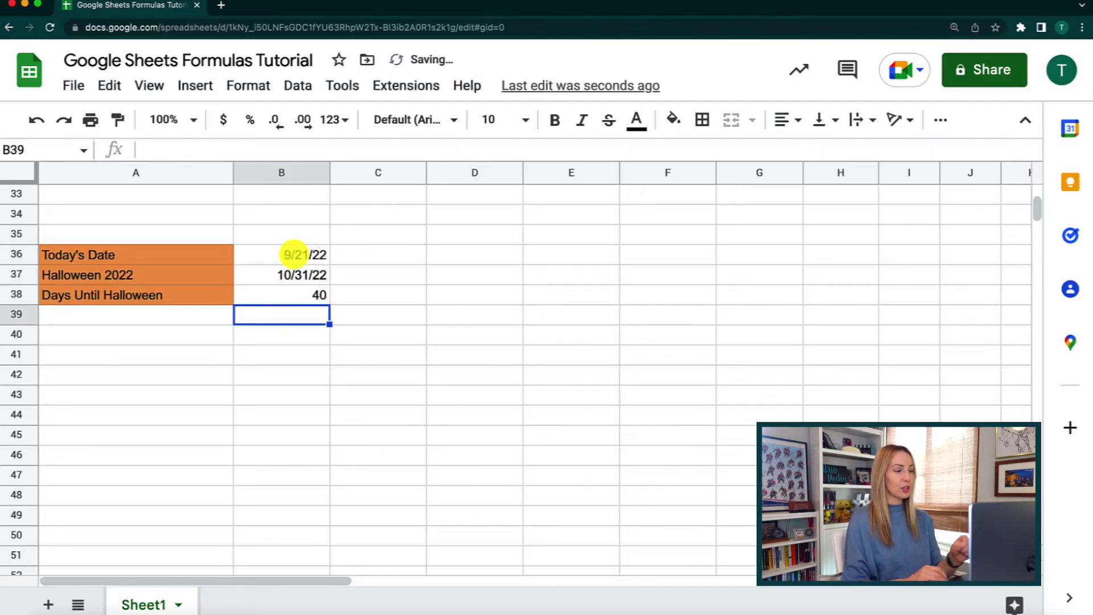
pyautogui.click(297, 298)
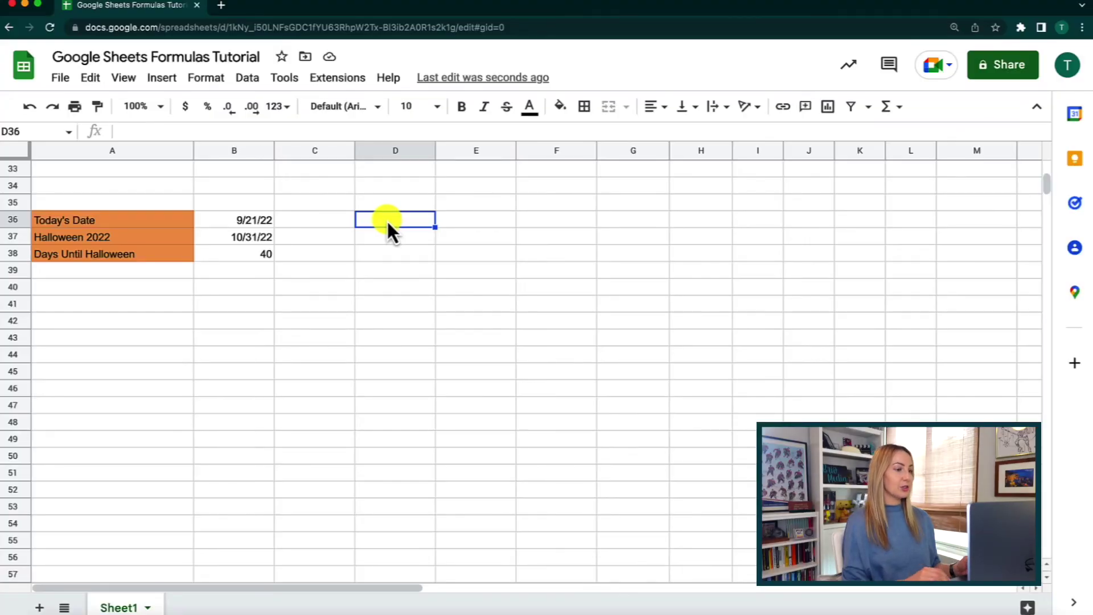
pyautogui.click(162, 77)
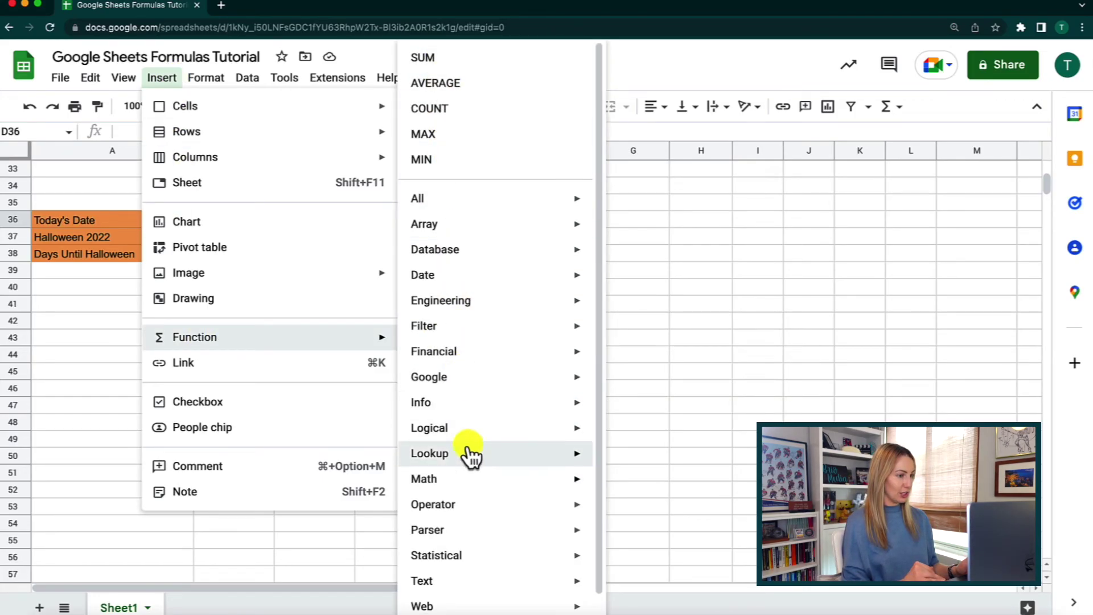
pyautogui.moveTo(195, 337)
pyautogui.scroll(1, 471, 317)
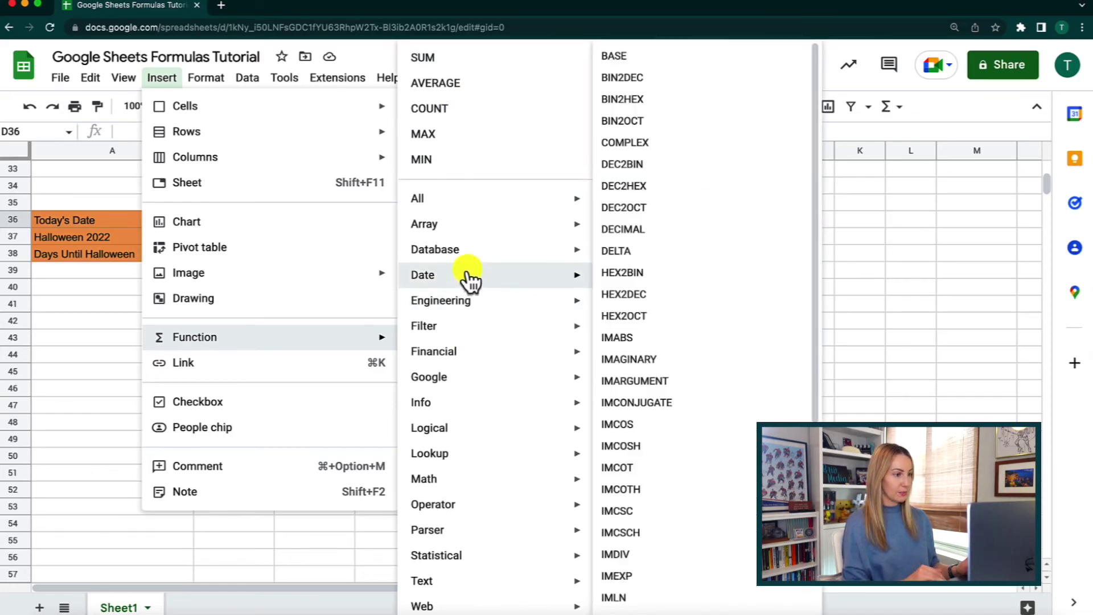
pyautogui.moveTo(418, 199)
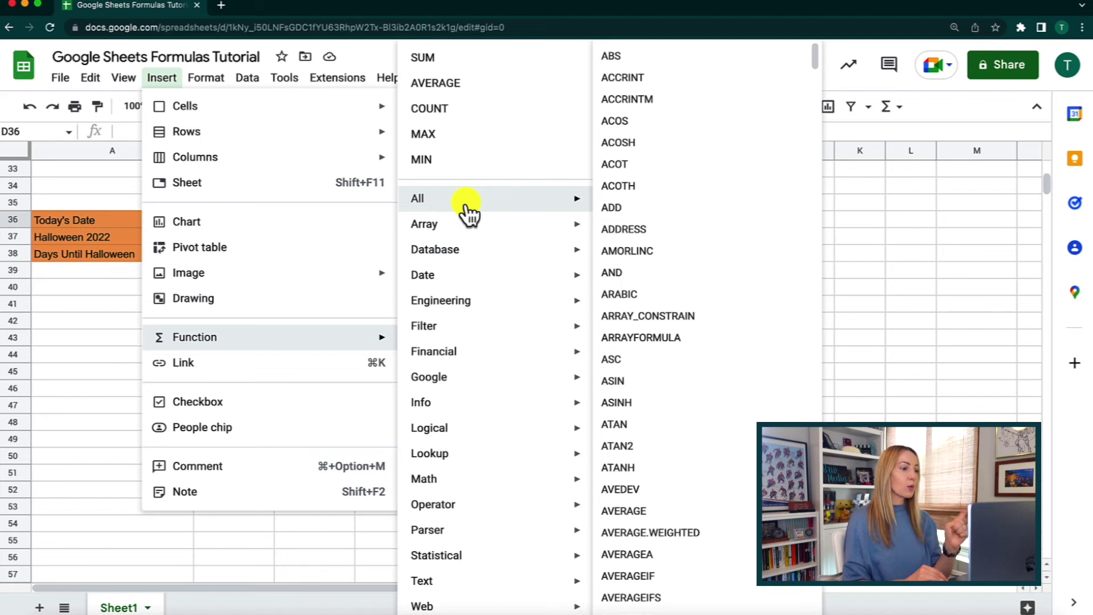
pyautogui.click(894, 234)
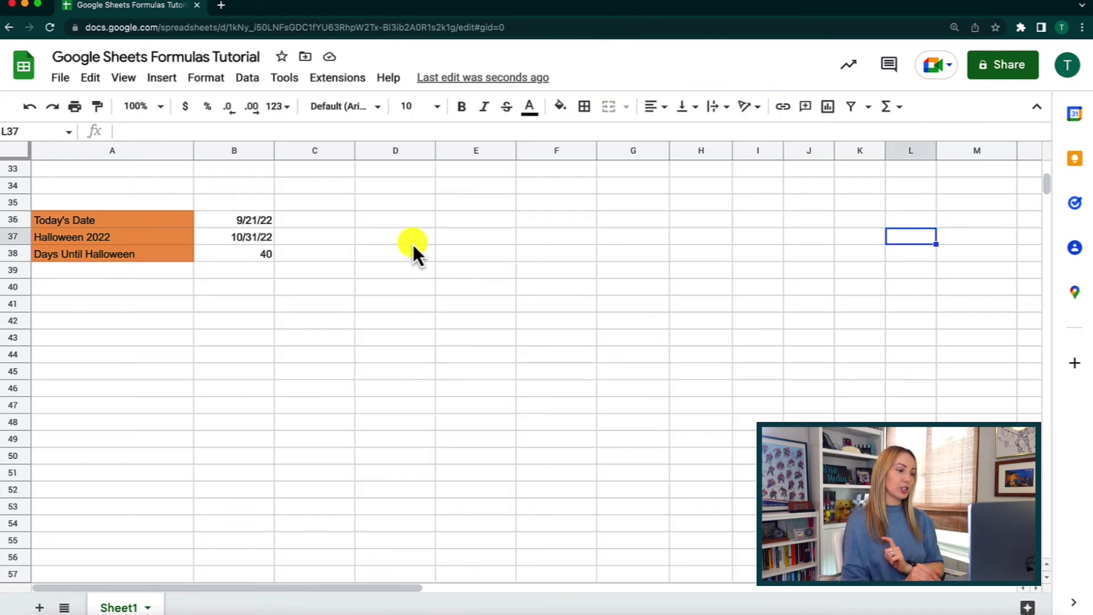
pyautogui.click(463, 234)
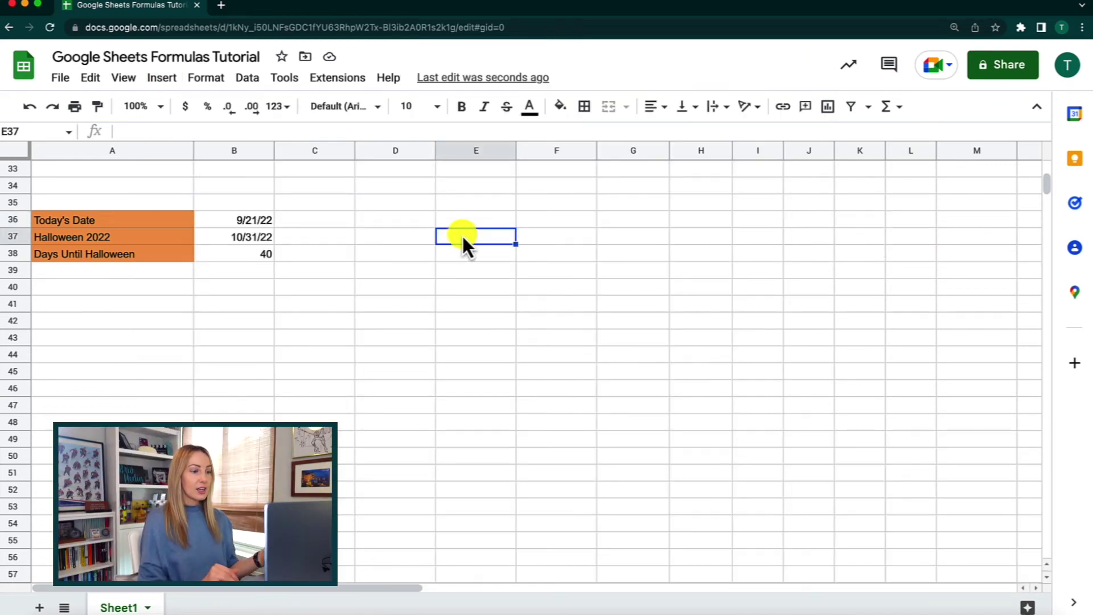
# Browse the Σ Functions menu's quick functions and category list.
pyautogui.click(892, 108)
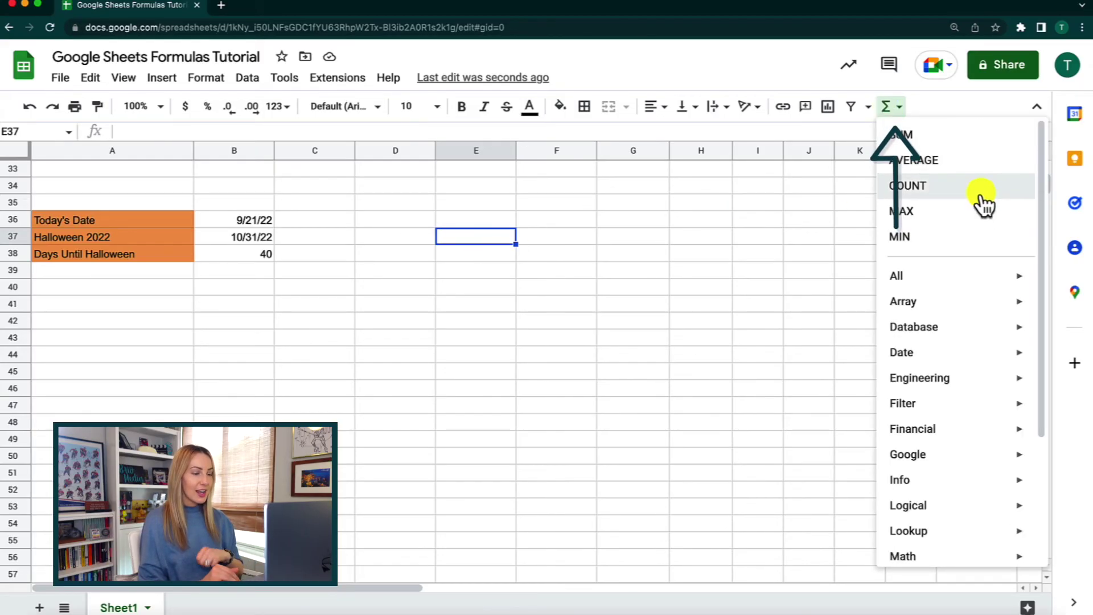
pyautogui.scroll(-1, 977, 288)
pyautogui.scroll(-1, 977, 290)
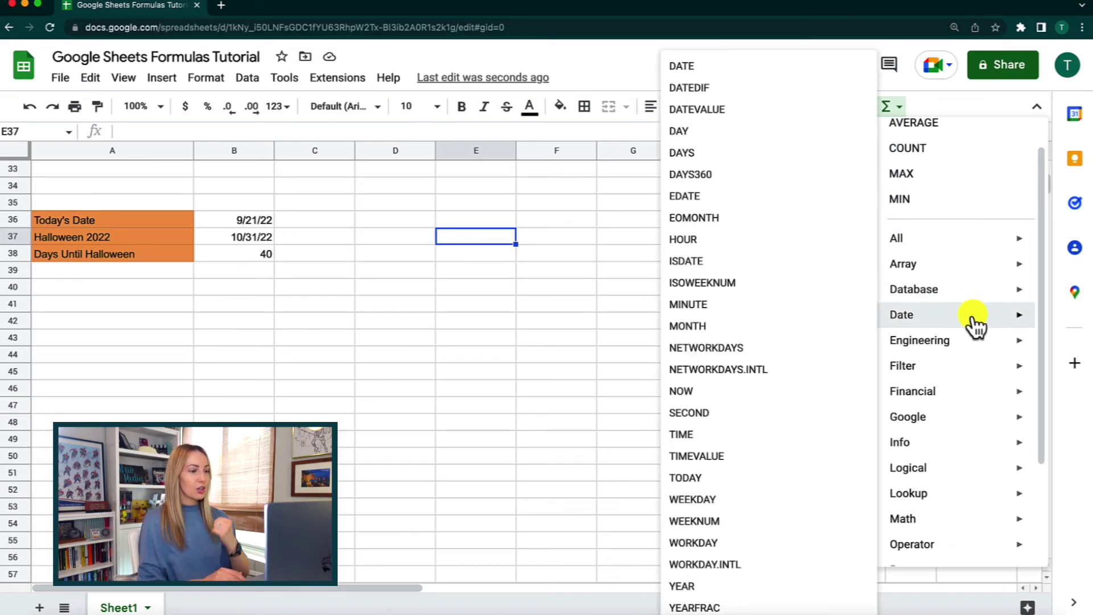
pyautogui.scroll(-2, 973, 324)
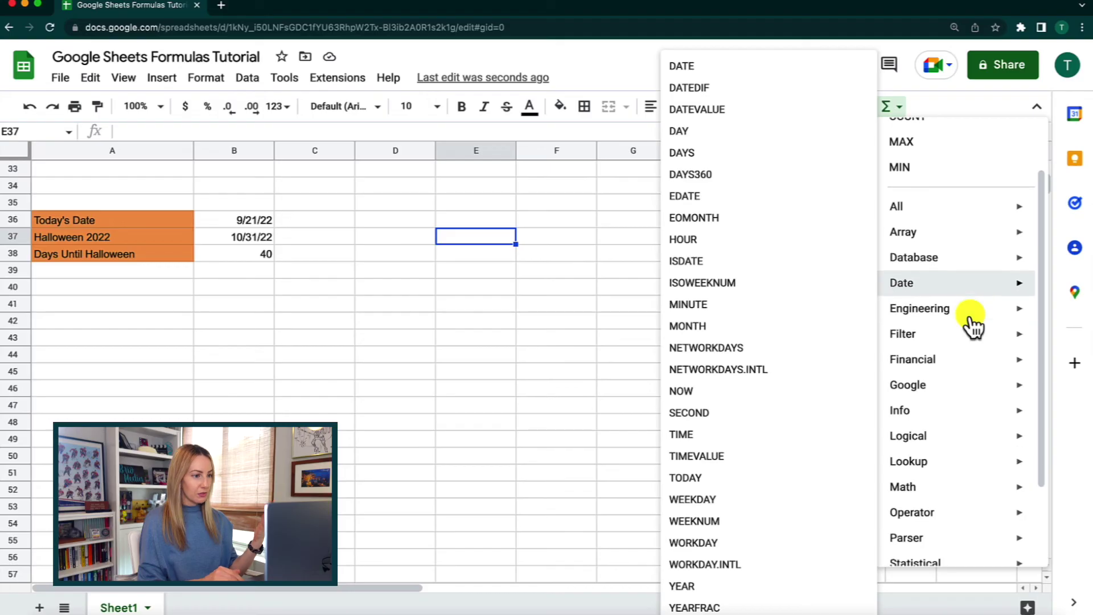
pyautogui.scroll(-2, 974, 325)
pyautogui.scroll(-3, 973, 326)
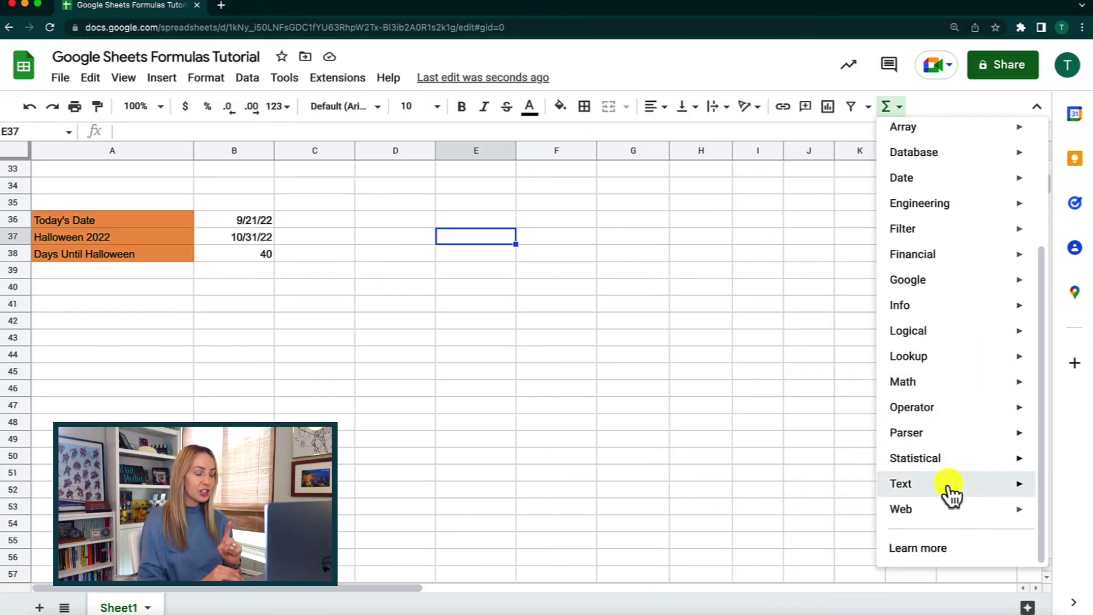
pyautogui.scroll(5, 947, 486)
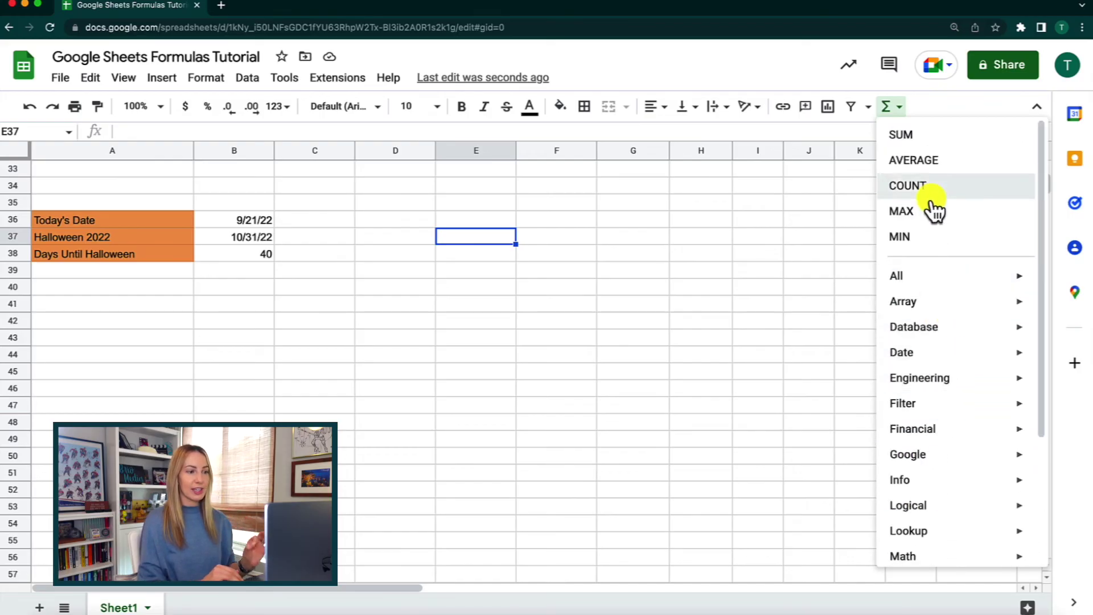